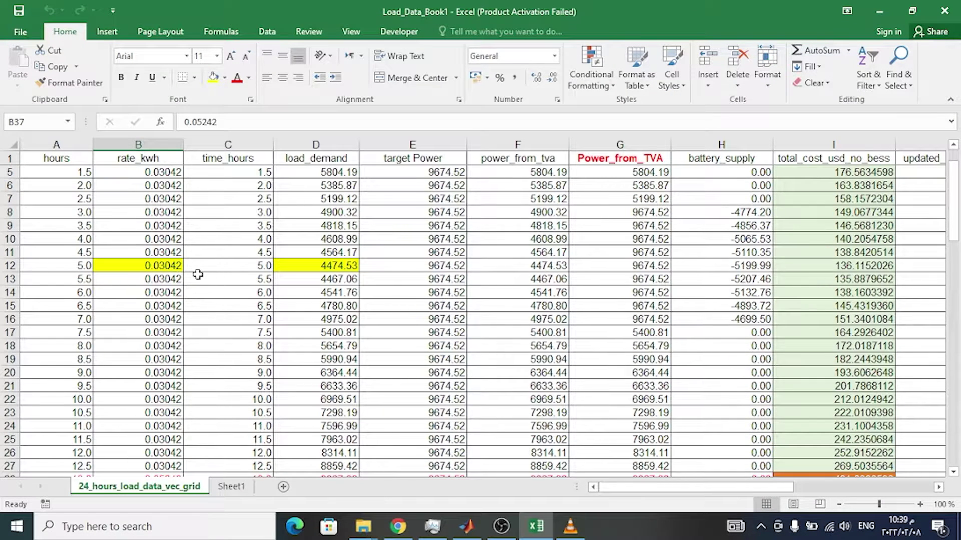
Step: Review the half-hourly rate, load demand and battery supply data from the first hour through the peak-rate rows
scroll(172, 298, down, 5)
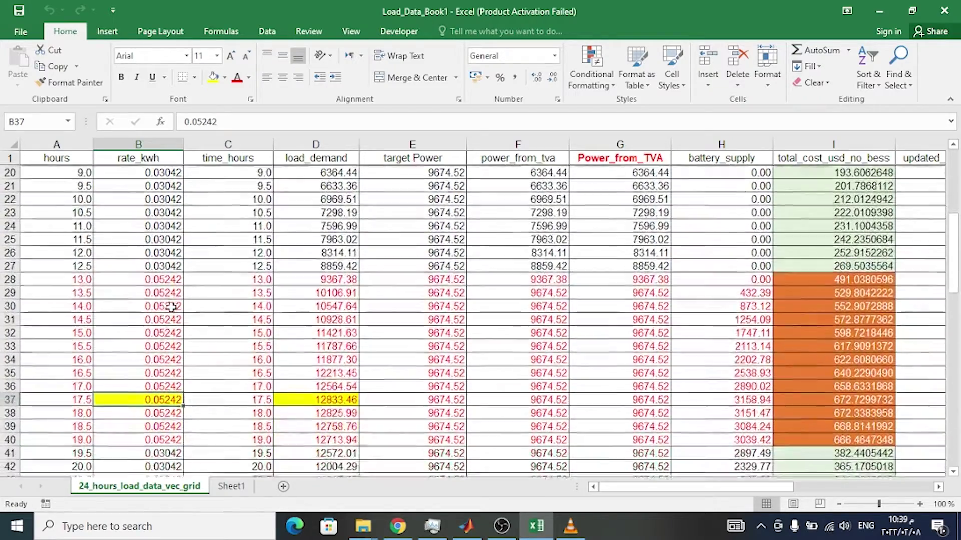
scroll(171, 308, down, 3)
scroll(172, 307, up, 9)
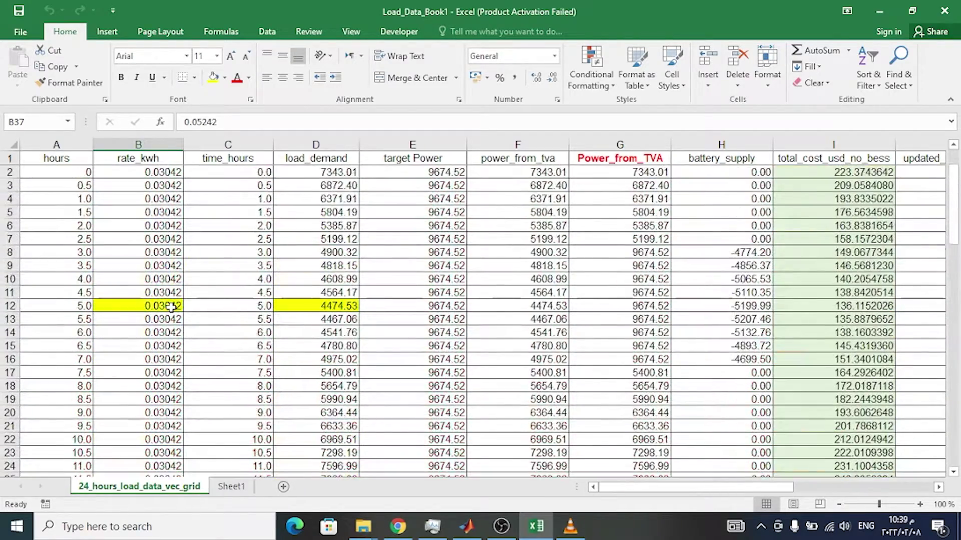
scroll(172, 307, down, 6)
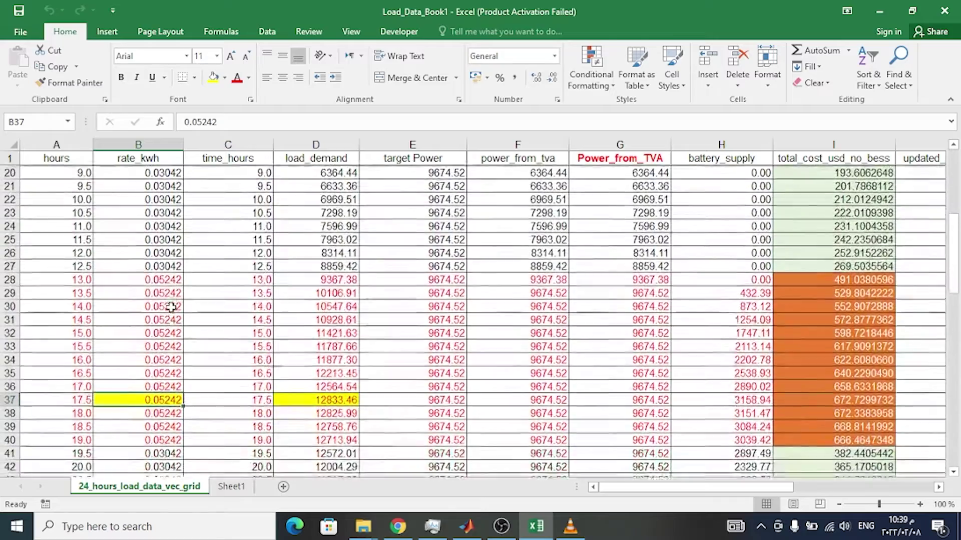
scroll(172, 307, down, 3)
scroll(172, 295, up, 5)
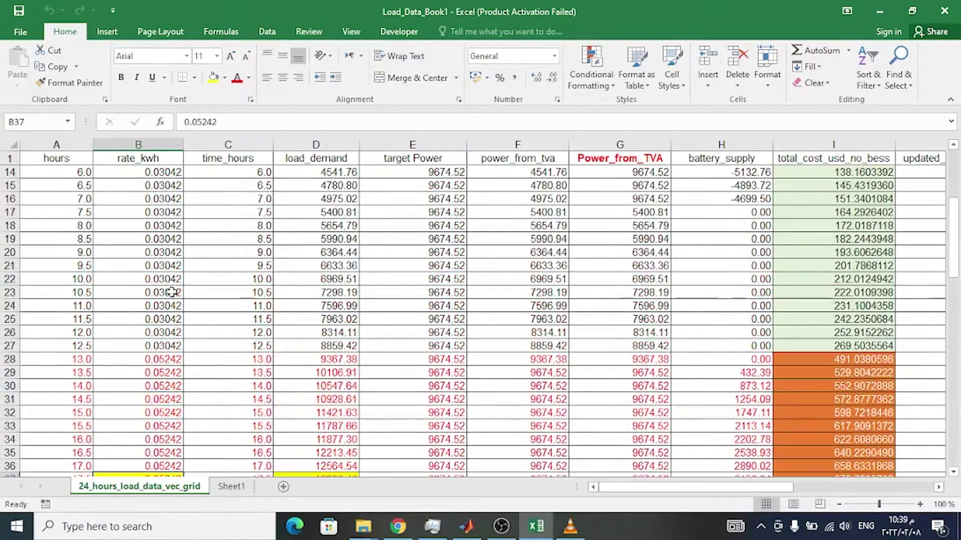
scroll(172, 293, up, 3)
Step: Inspect the highlighted rate cells B12 at hour 5.0 and B37 at hour 17.5 alongside their load demand
click(165, 265)
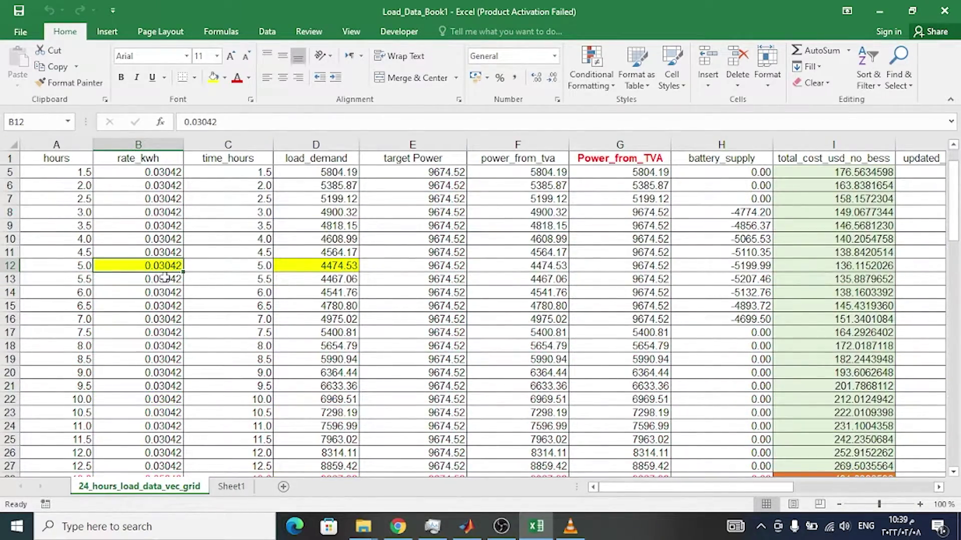
drag(280, 269, 371, 292)
click(170, 268)
scroll(176, 315, down, 6)
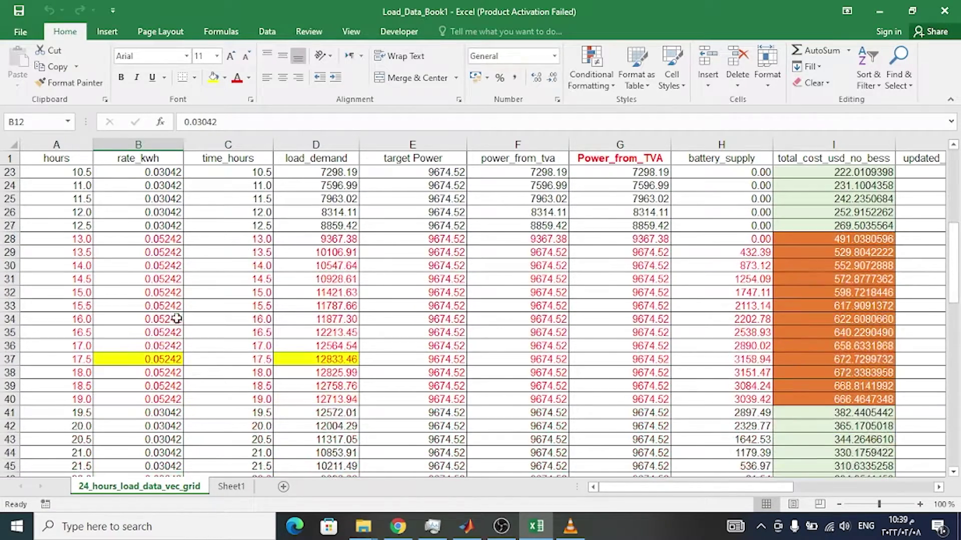
click(167, 364)
scroll(190, 303, down, 2)
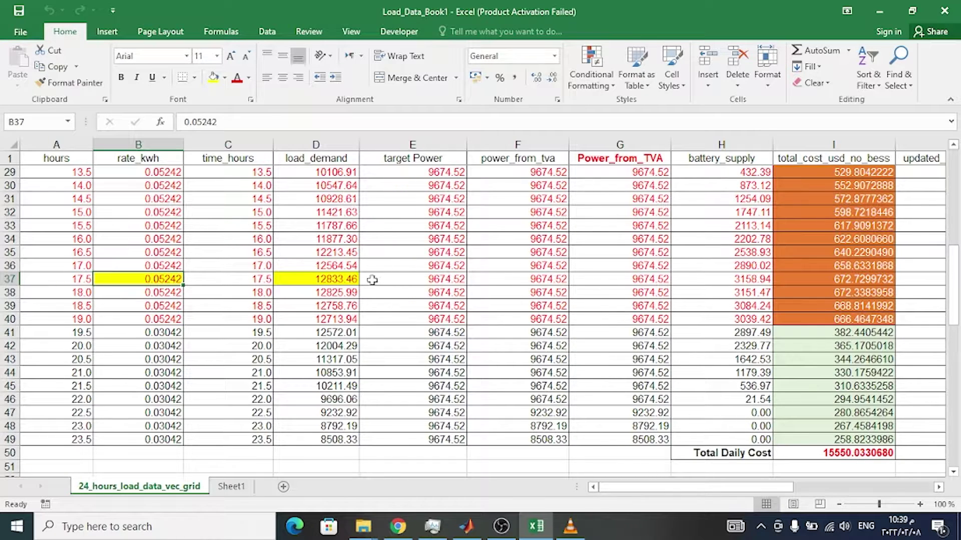
scroll(250, 290, up, 1)
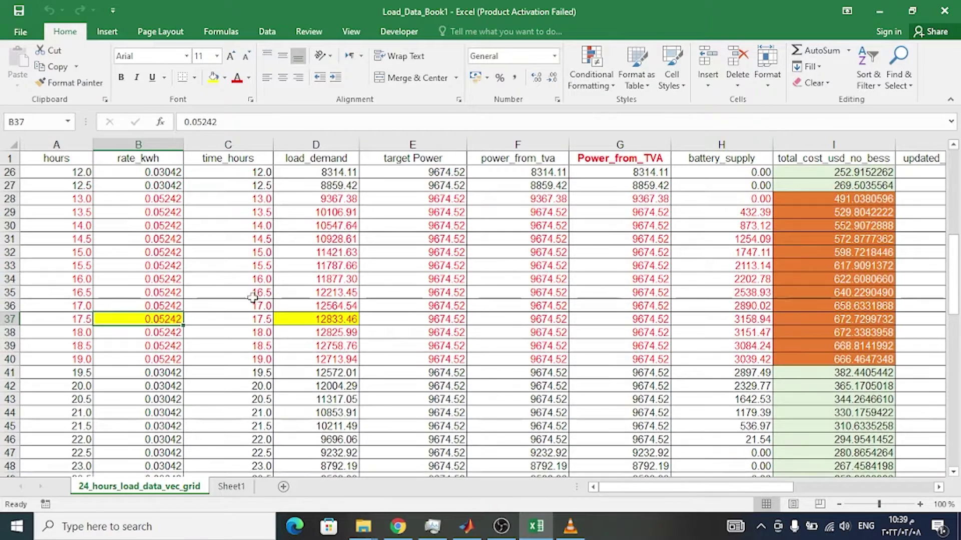
scroll(256, 320, up, 7)
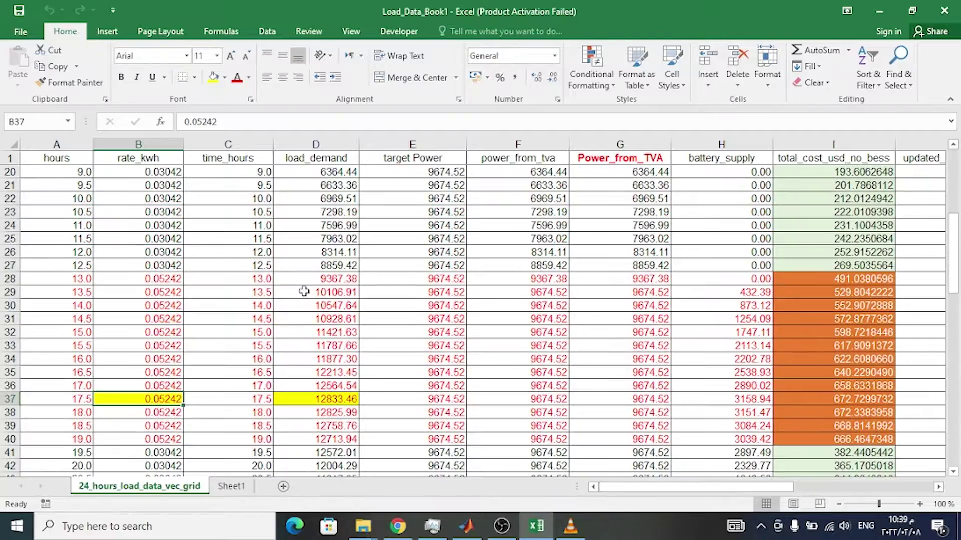
Step: Select the peak-rate cells in the rate_kwh column from B28 to B40 to examine the peak tariff period
scroll(256, 240, down, 5)
drag(163, 298, 163, 347)
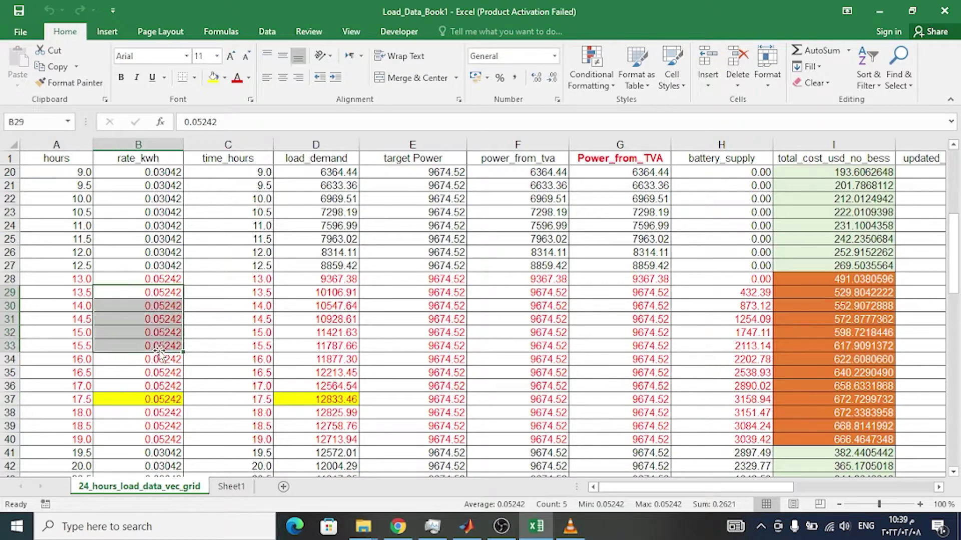
scroll(160, 351, down, 1)
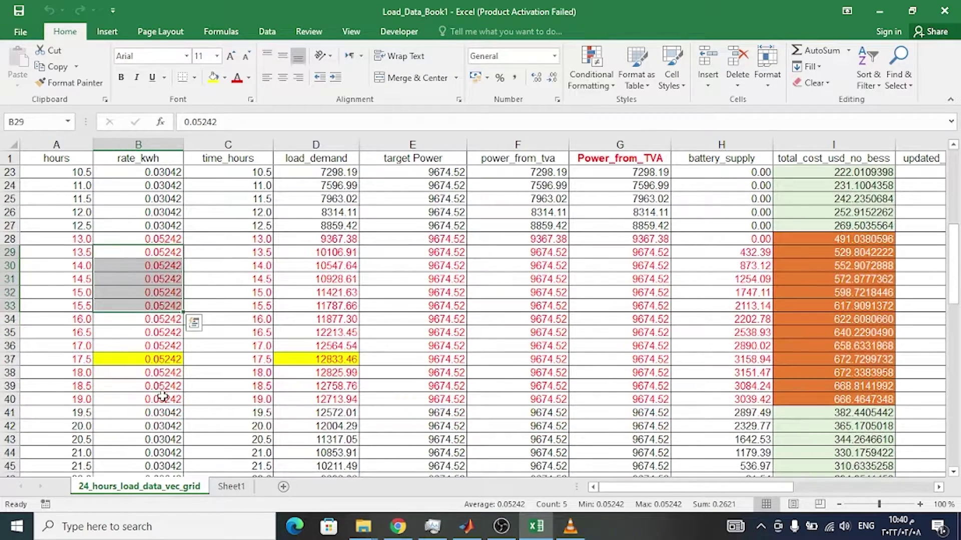
drag(162, 396, 163, 240)
click(165, 252)
scroll(178, 290, up, 5)
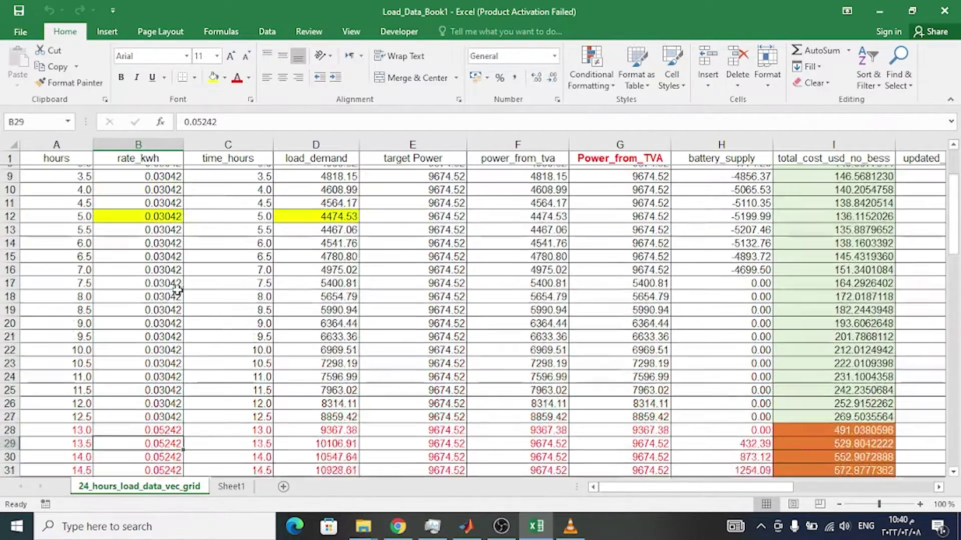
scroll(178, 291, up, 3)
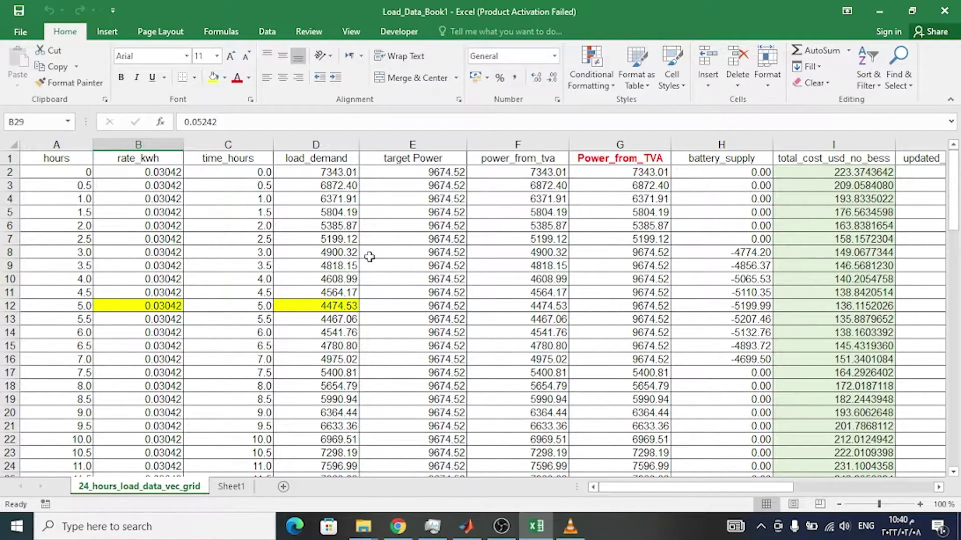
Step: Examine how the rate_kwh values change with load demand between the off-peak and peak hours
scroll(297, 237, down, 1)
scroll(225, 242, up, 1)
scroll(154, 283, down, 4)
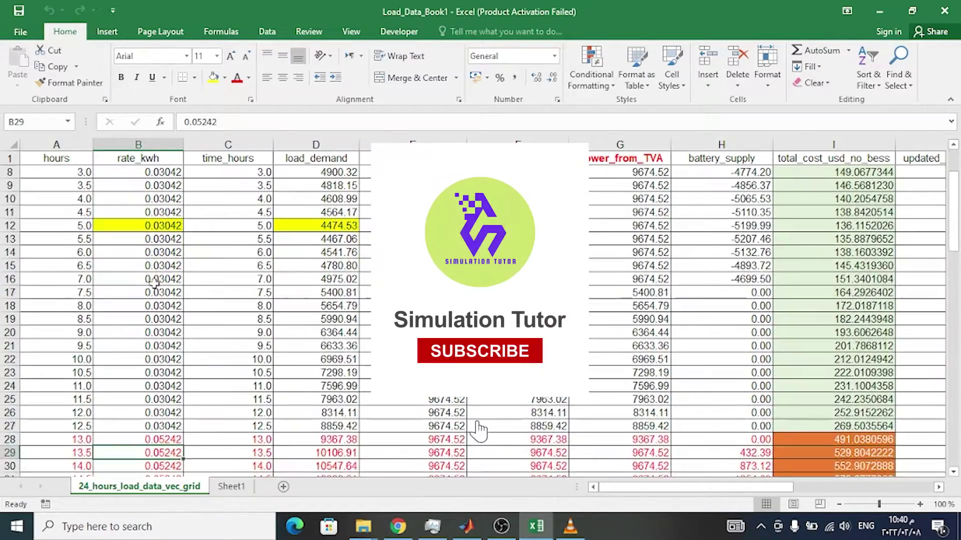
scroll(154, 283, down, 3)
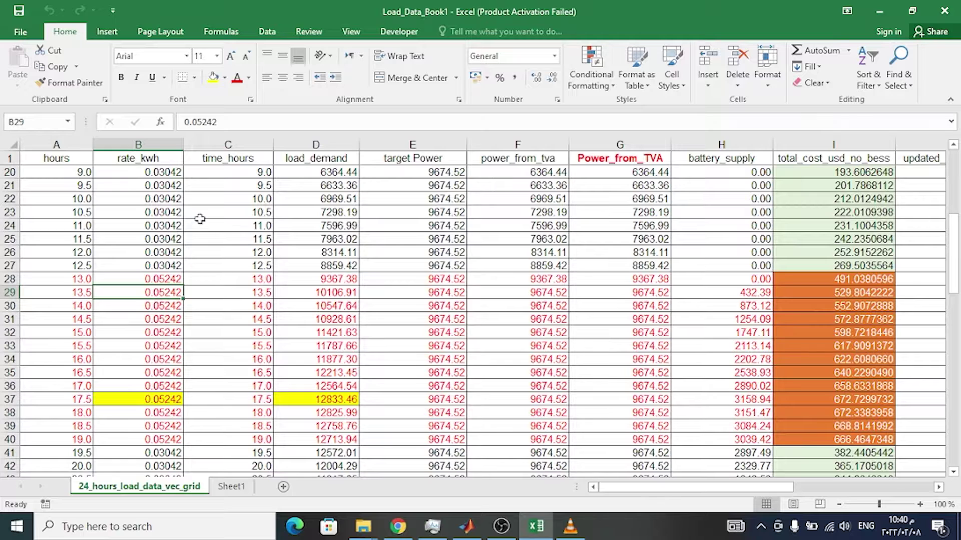
Step: Inspect the battery_supply column and select the peak-period data from column B to H in rows 28 to 40
scroll(200, 218, up, 6)
click(742, 170)
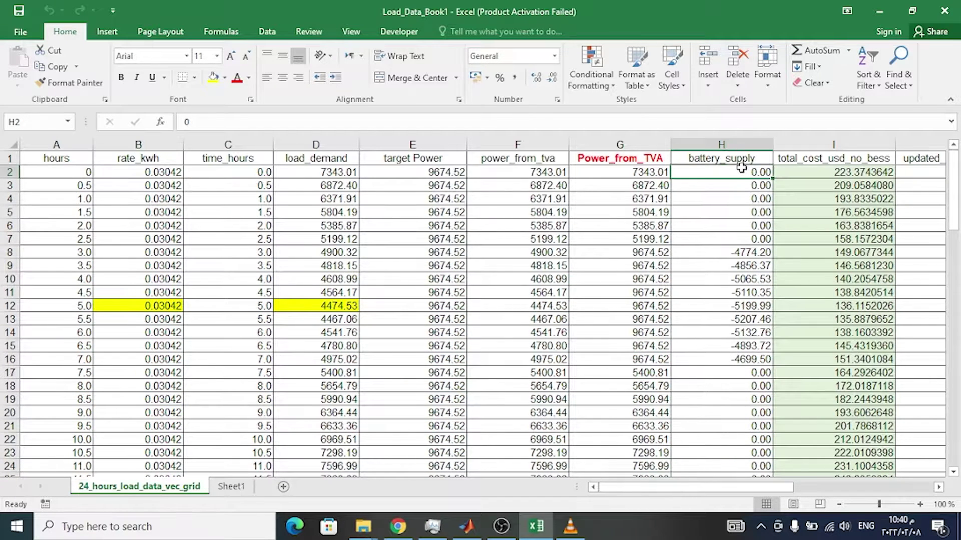
mouse_move(706, 171)
mouse_down()
mouse_move(725, 476)
mouse_move(748, 261)
mouse_move(721, 159)
mouse_move(720, 172)
mouse_up()
drag(159, 173, 146, 439)
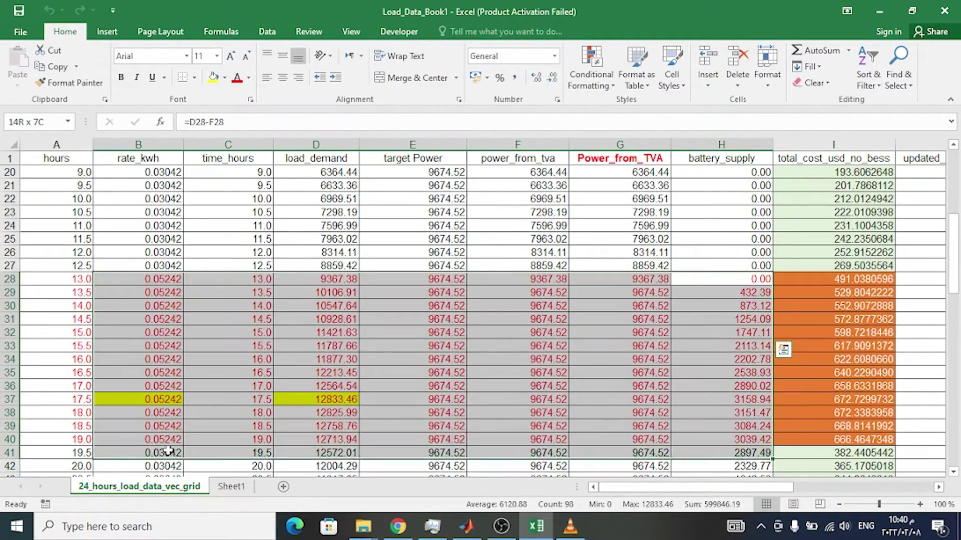
scroll(761, 333, down, 3)
scroll(760, 332, down, 1)
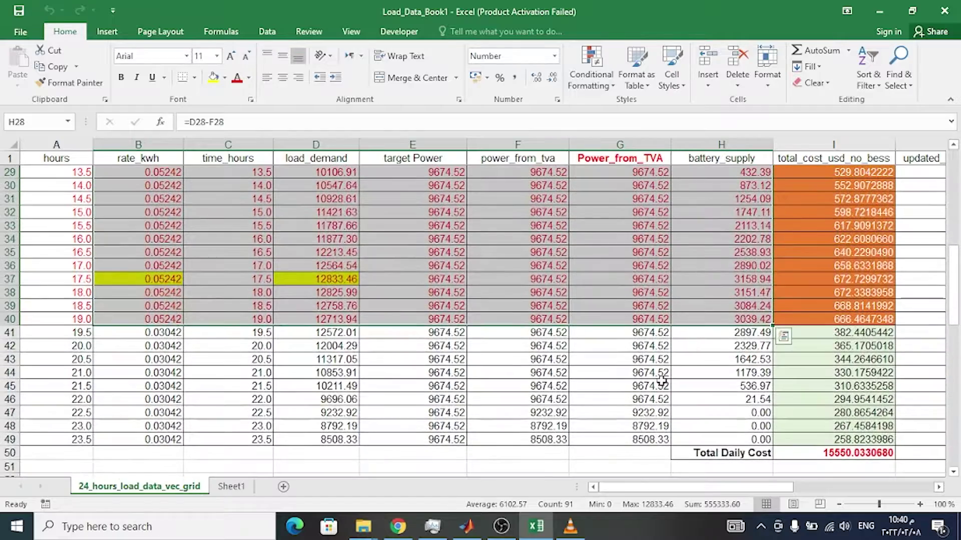
scroll(530, 399, up, 9)
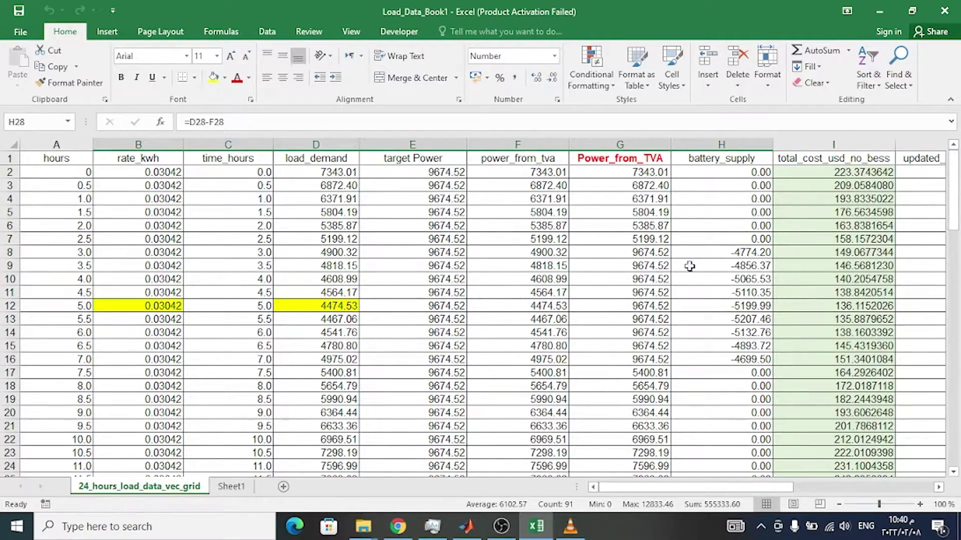
Step: Compare the highlighted low rate in B12 with the load demand in D12
click(180, 306)
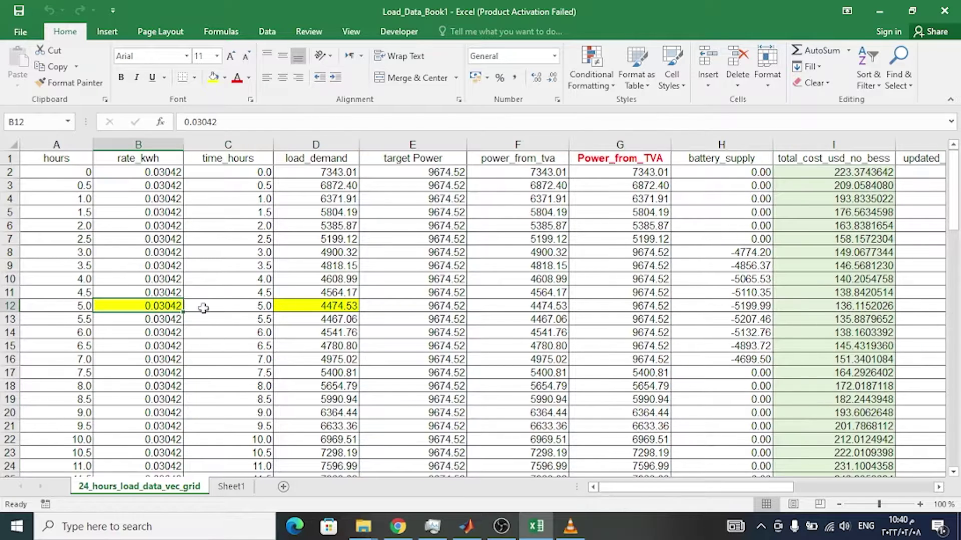
click(323, 307)
click(182, 307)
click(325, 308)
click(184, 307)
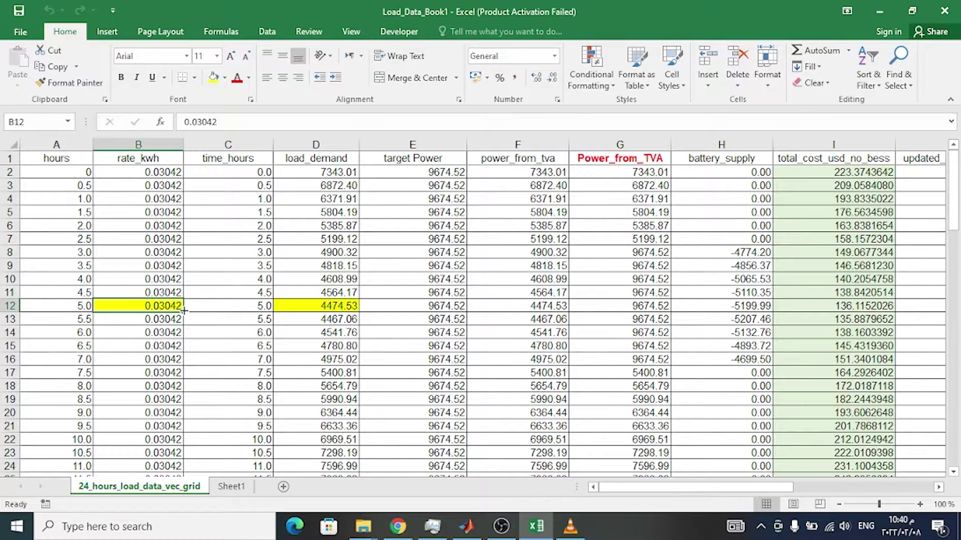
click(310, 308)
Step: Compare the highlighted peak load demand in D37 with its rate in B37
scroll(313, 313, down, 5)
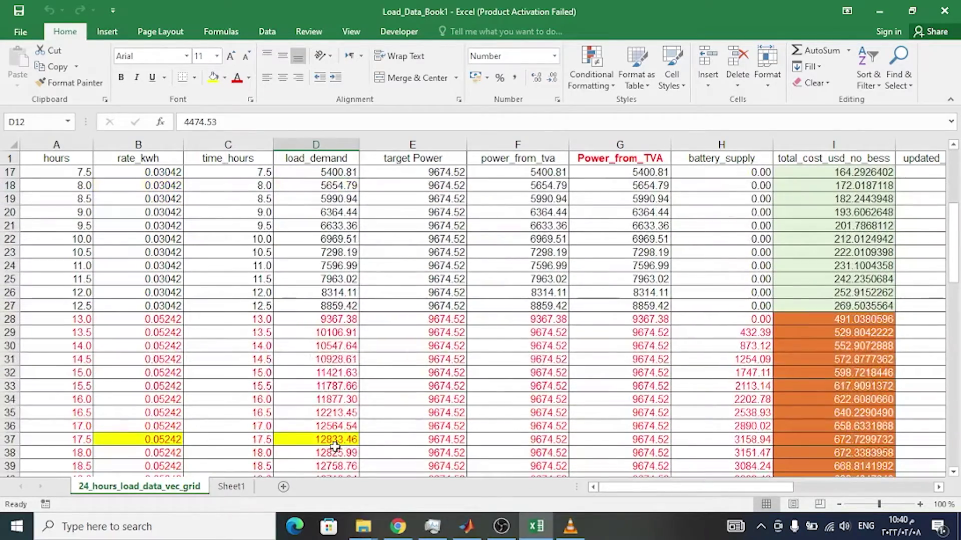
click(335, 443)
click(160, 438)
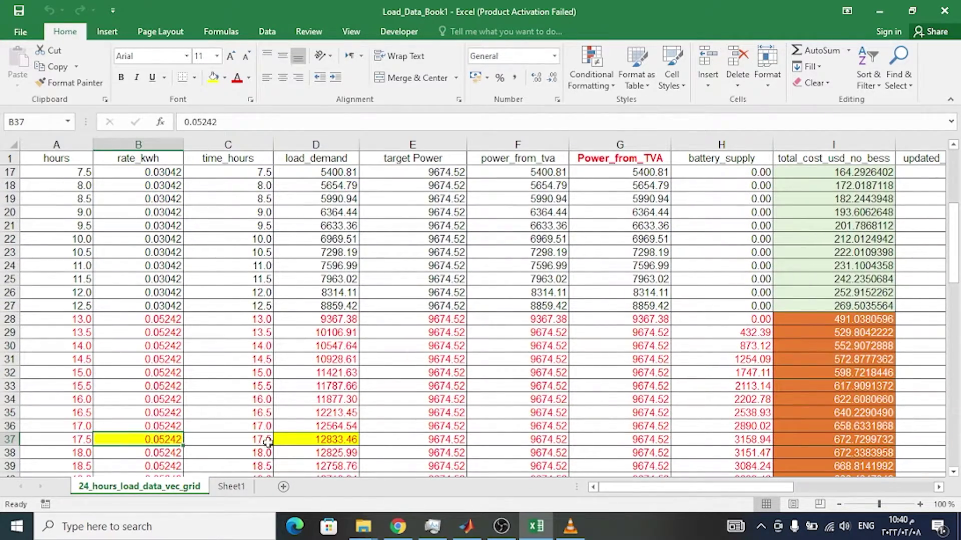
click(320, 442)
scroll(423, 403, down, 1)
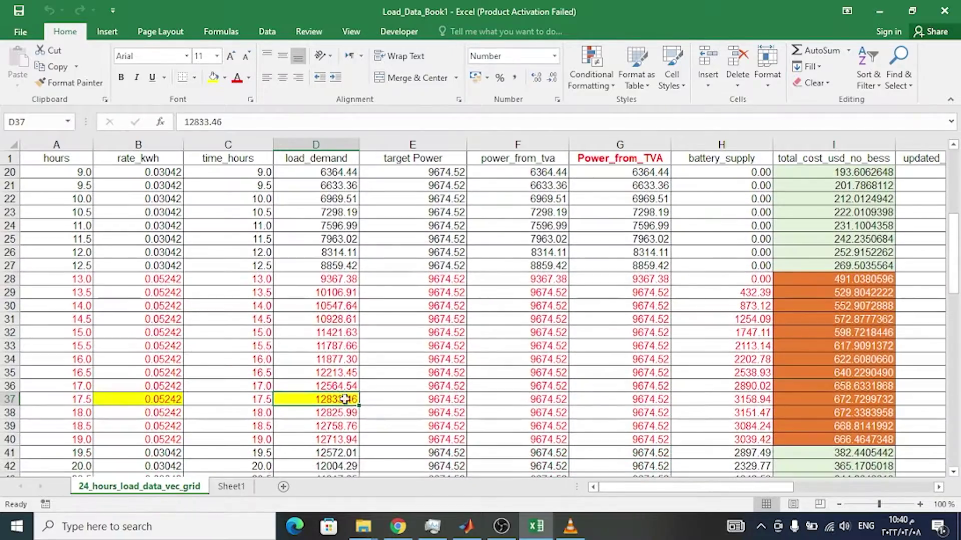
scroll(330, 401, down, 2)
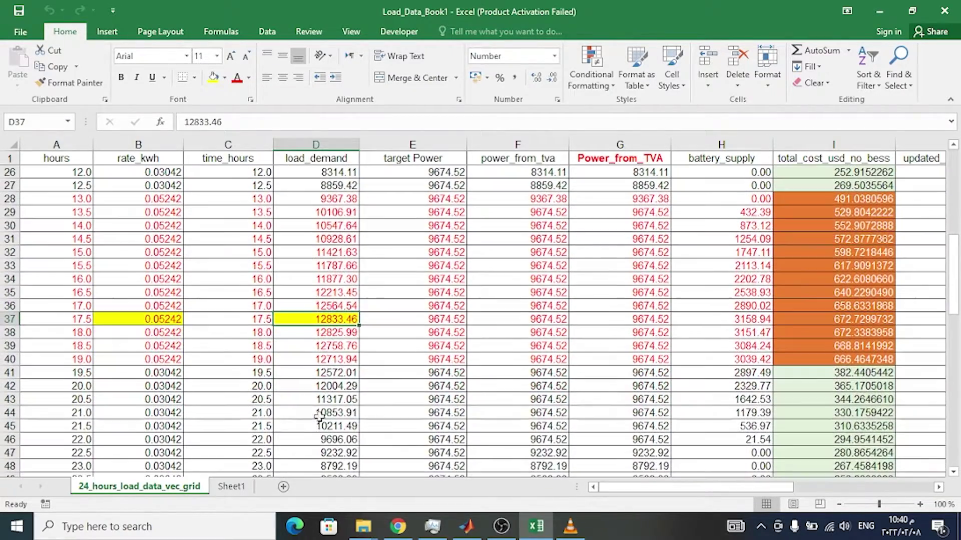
Step: View the price and cost equations on Sheet1 and return to the 24_hours_load_data_vec_grid sheet
click(236, 488)
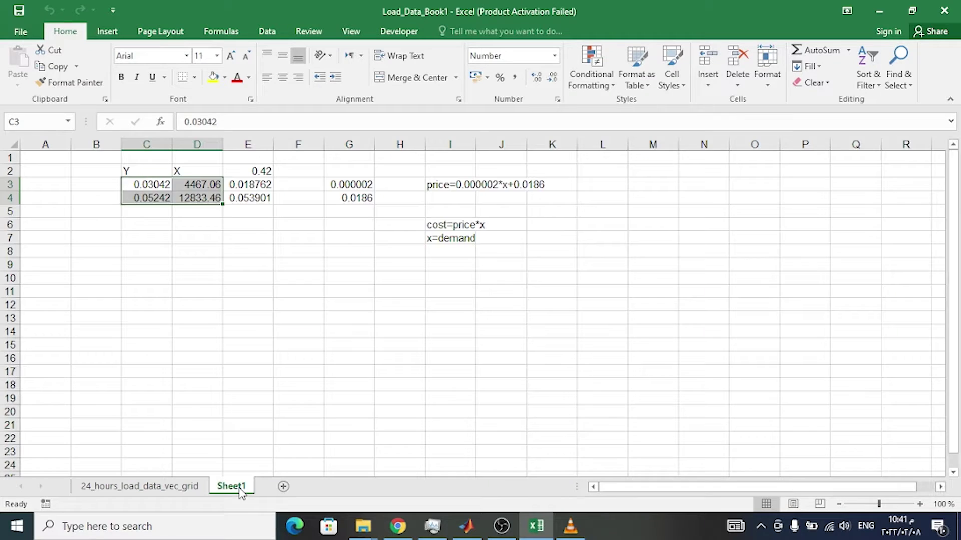
click(246, 302)
click(197, 487)
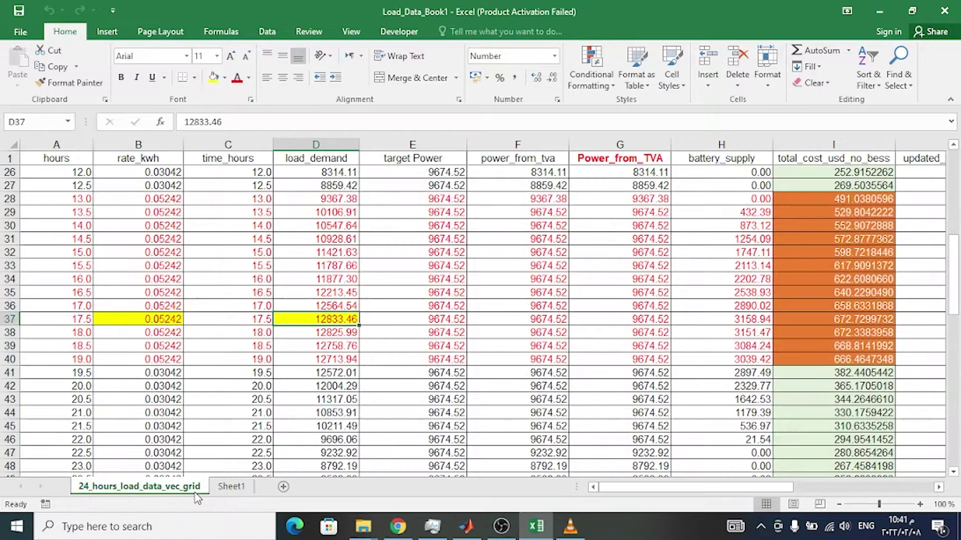
Step: Review the load data again and select the highlighted low-demand point across B12:D12
scroll(329, 296, up, 8)
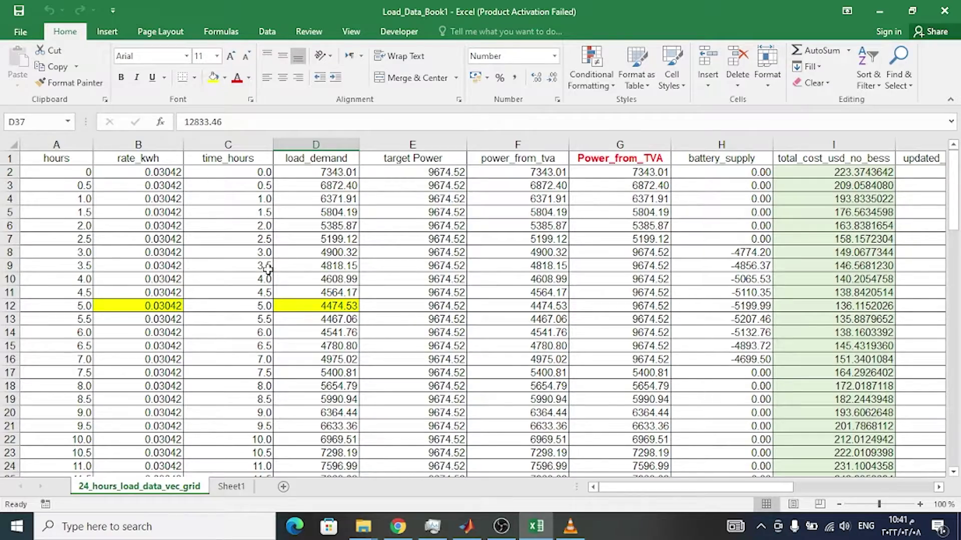
scroll(311, 270, down, 1)
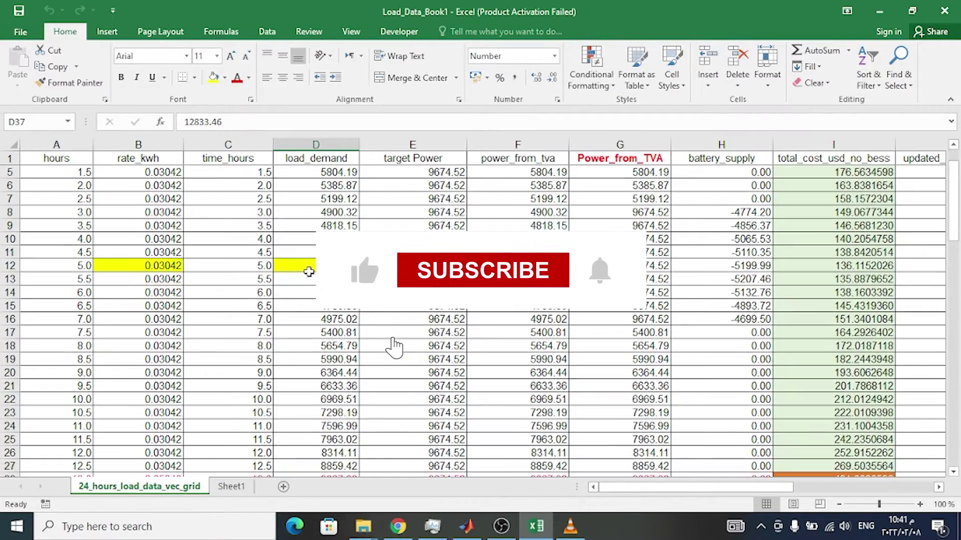
scroll(217, 298, down, 5)
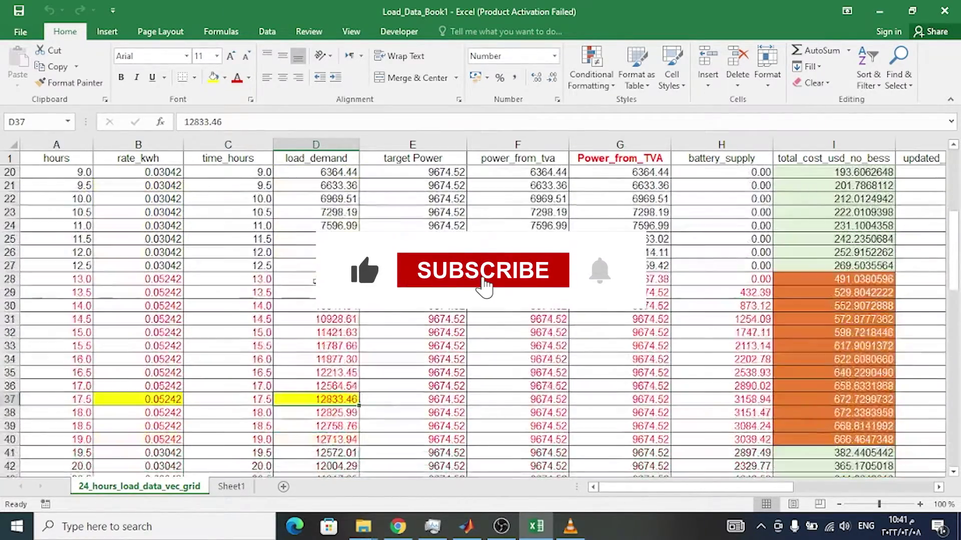
scroll(217, 299, up, 6)
drag(160, 305, 343, 308)
scroll(340, 252, down, 3)
scroll(339, 252, down, 1)
scroll(340, 255, up, 4)
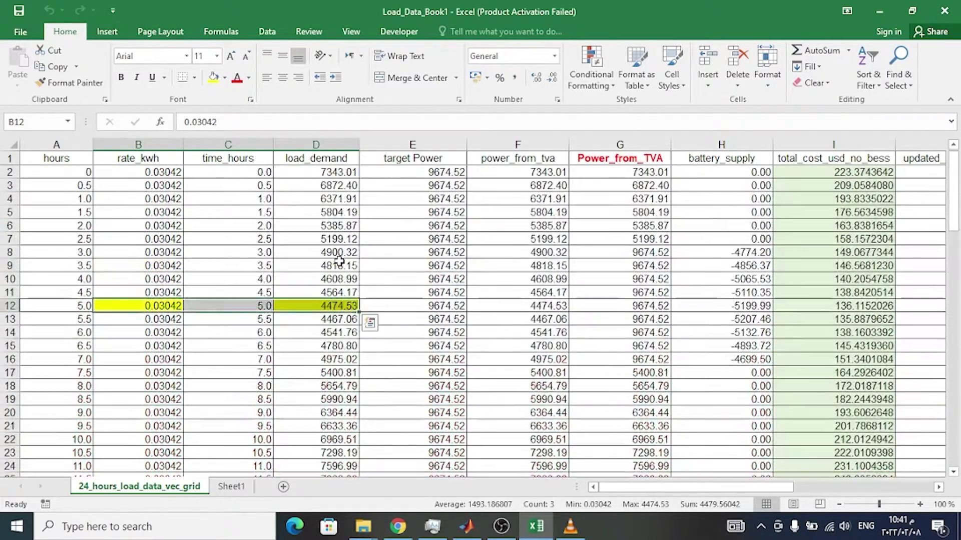
Step: Select the highlighted peak-demand point across B37:D37
scroll(346, 265, down, 1)
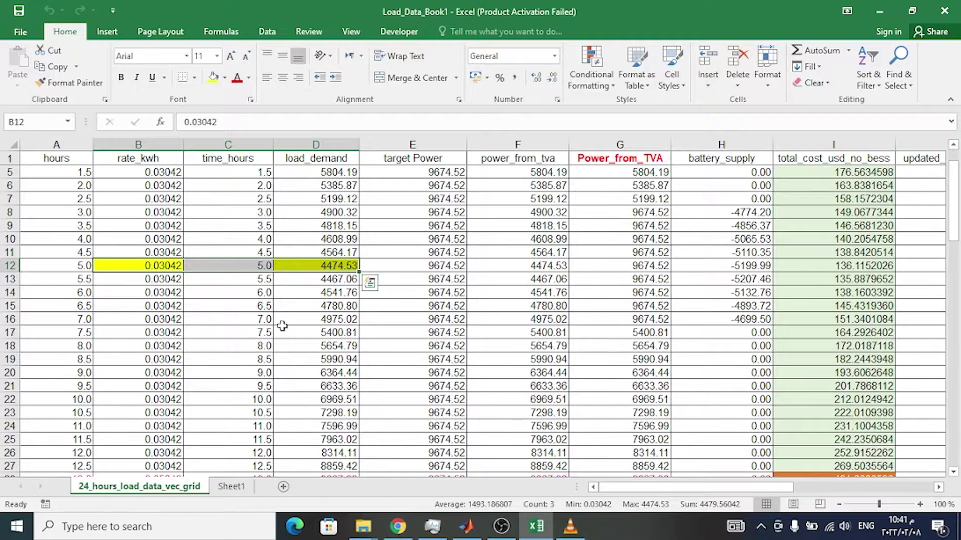
scroll(281, 324, down, 5)
drag(160, 400, 345, 401)
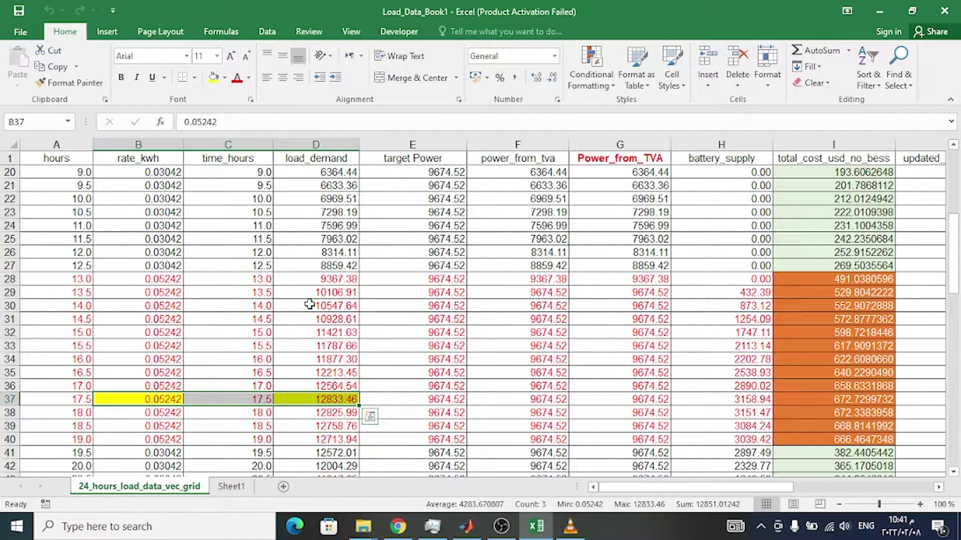
scroll(309, 304, down, 1)
Step: Show Sheet1 and highlight the Y column with its two rate values in C2:C4
click(232, 487)
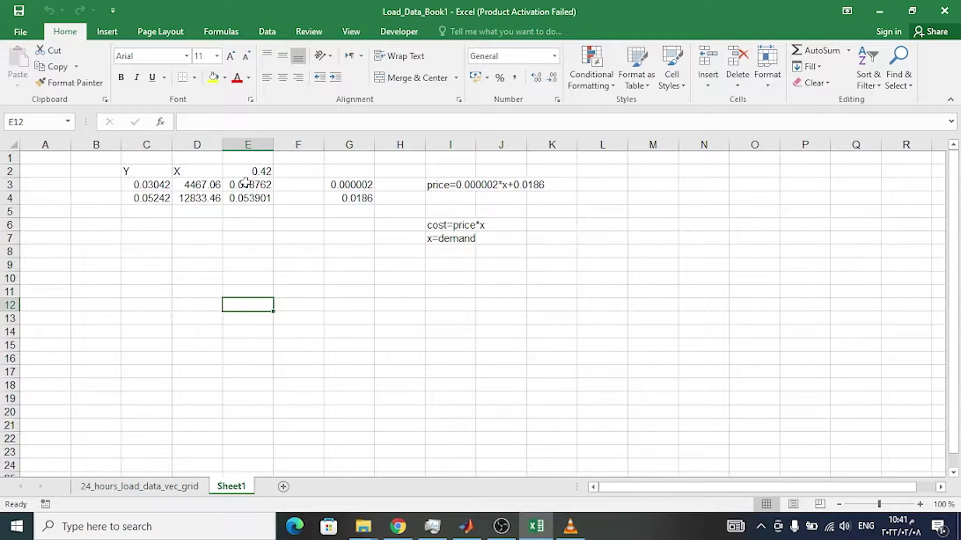
click(155, 186)
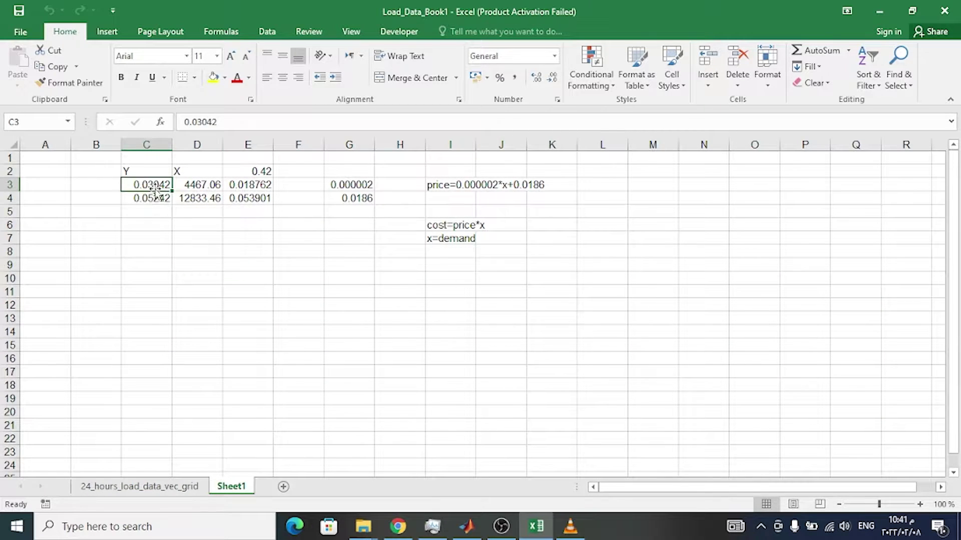
click(161, 199)
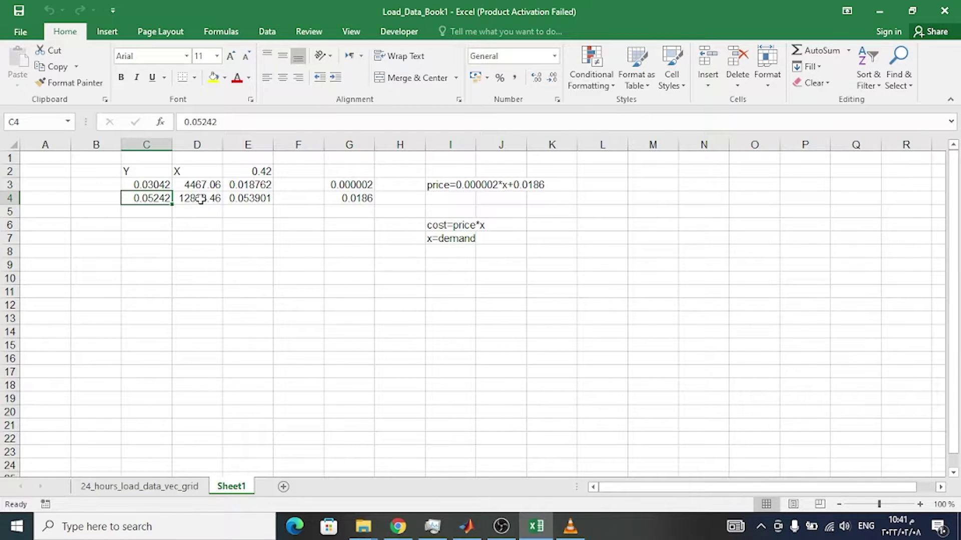
drag(200, 199, 148, 196)
click(132, 172)
click(148, 186)
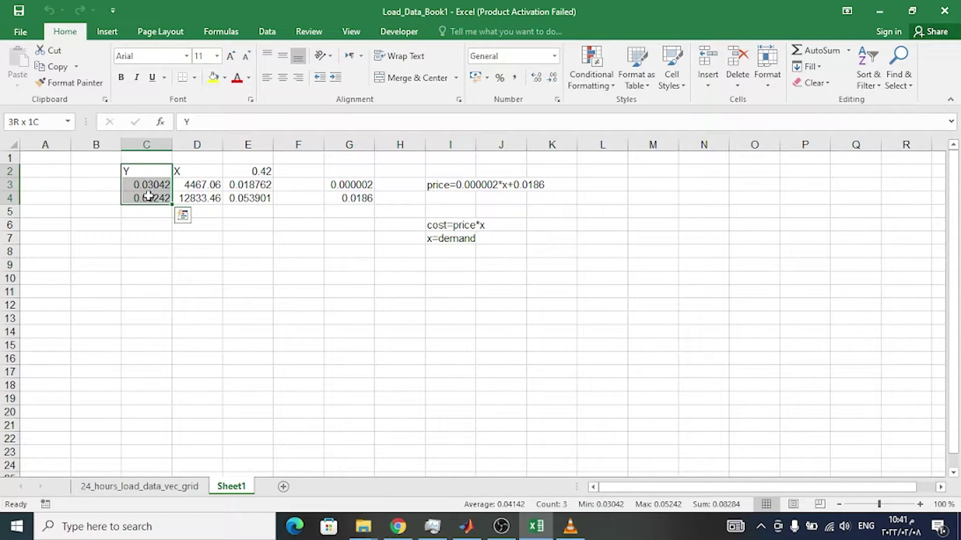
Step: Highlight the X column in D2:D4 and the paired Y and X data points in C3:D4
drag(192, 172, 205, 200)
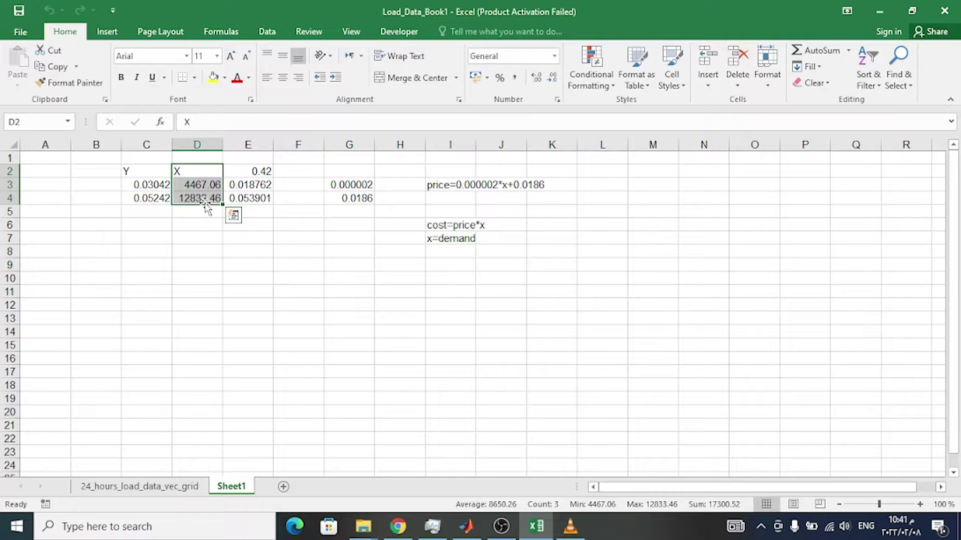
drag(139, 175, 192, 207)
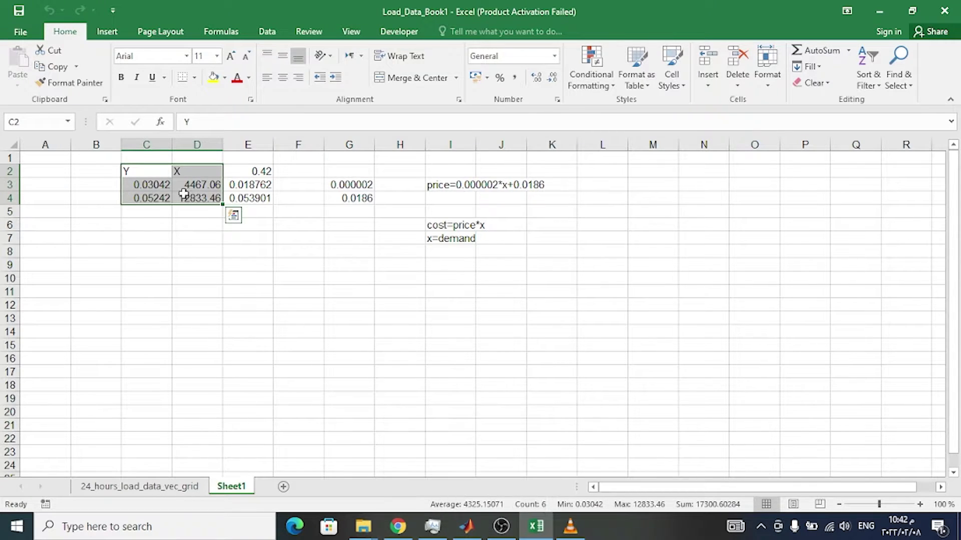
drag(160, 185, 212, 200)
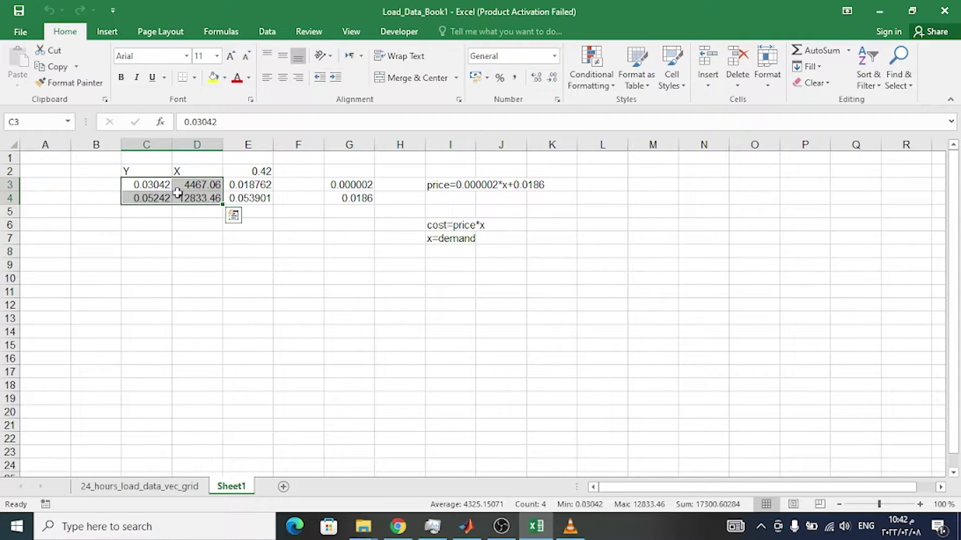
Step: Switch to MATLAB and look through the command history for the earlier X, Y and polyfit entries
click(466, 527)
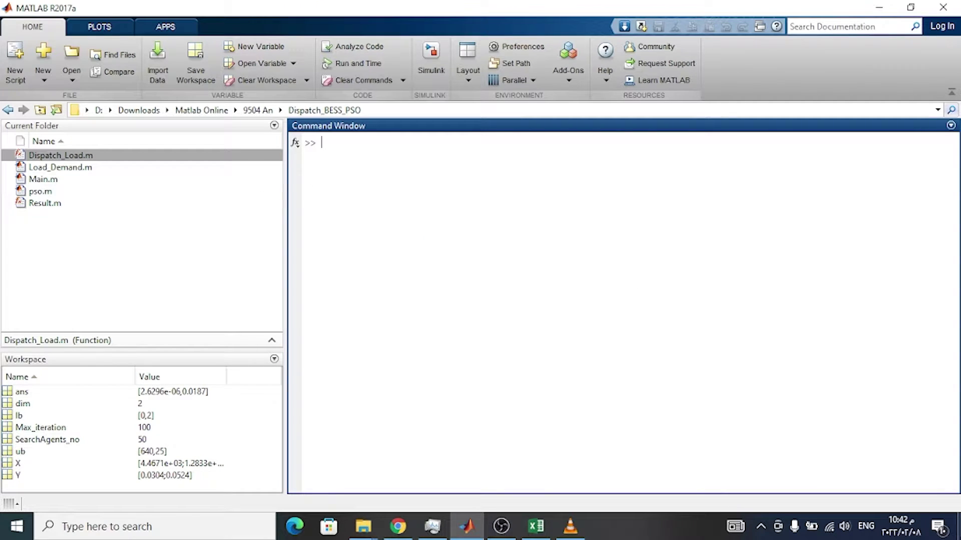
key(Up)
key(Up)
key(Up)
key(Up)
key(Up)
key(Up)
key(Up)
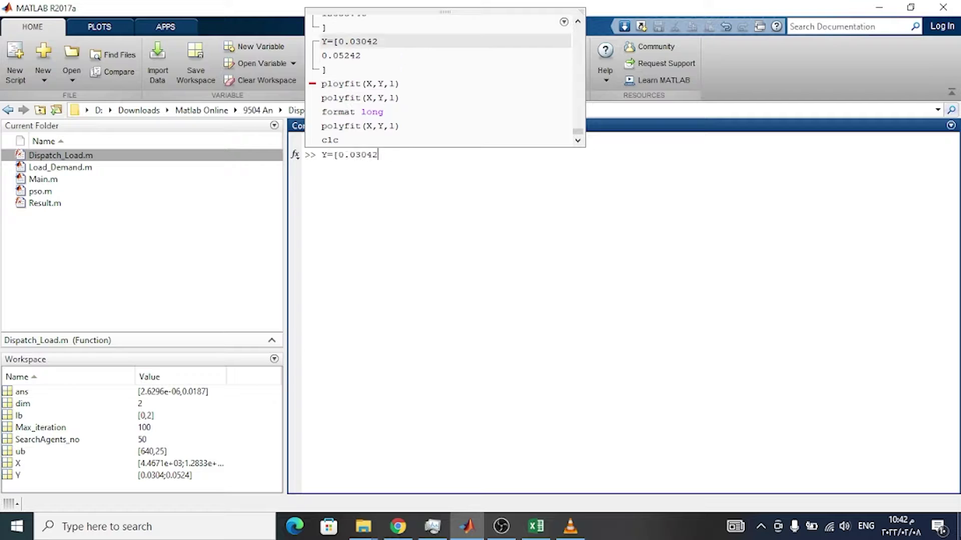
key(Up)
key(Up)
key(Down)
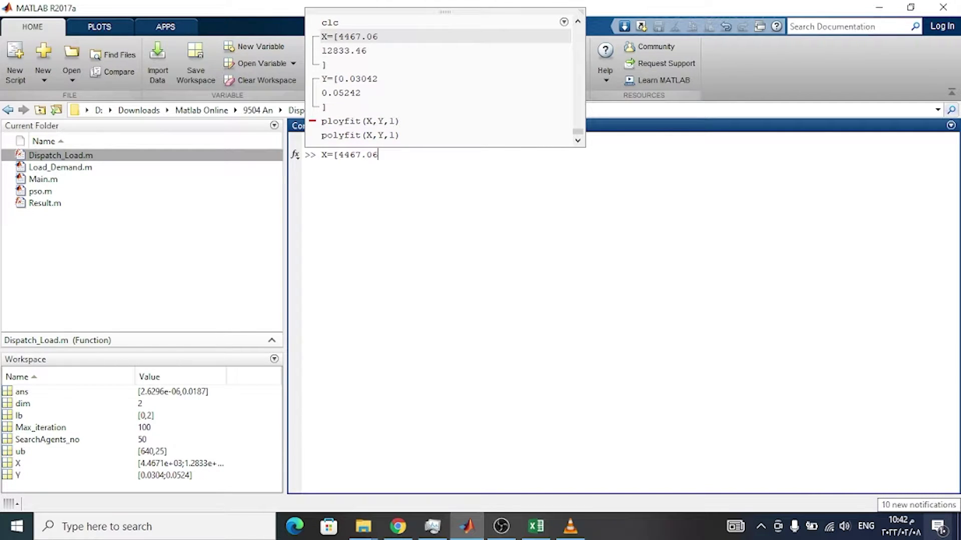
Step: Copy the X values in D3:D4 of Sheet1 and enter them after X= in MATLAB's Command Window
key(BackSpace)
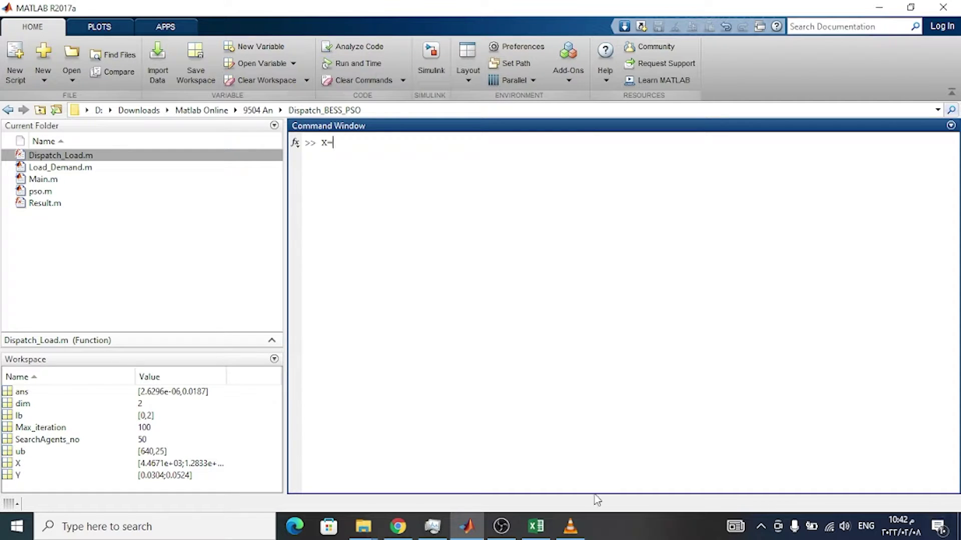
click(536, 526)
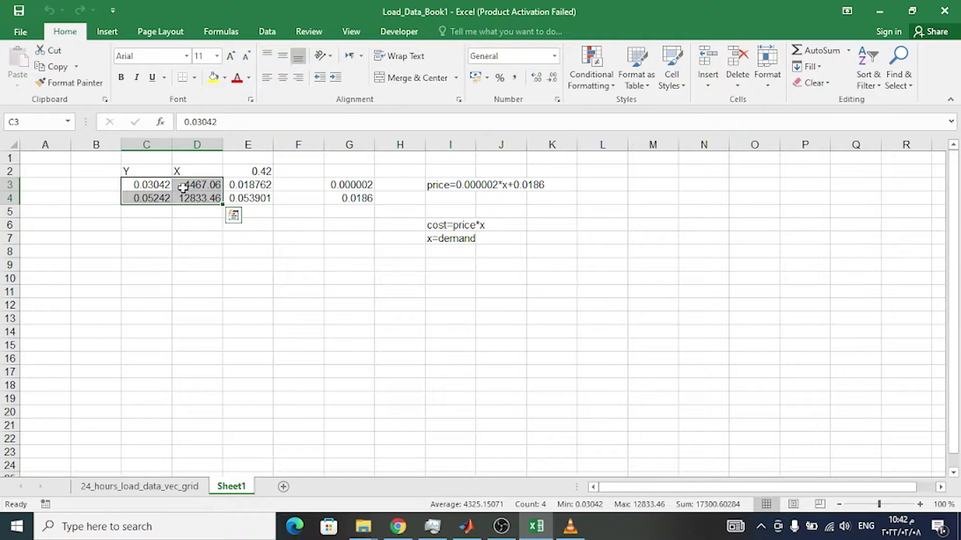
click(161, 183)
drag(191, 183, 198, 194)
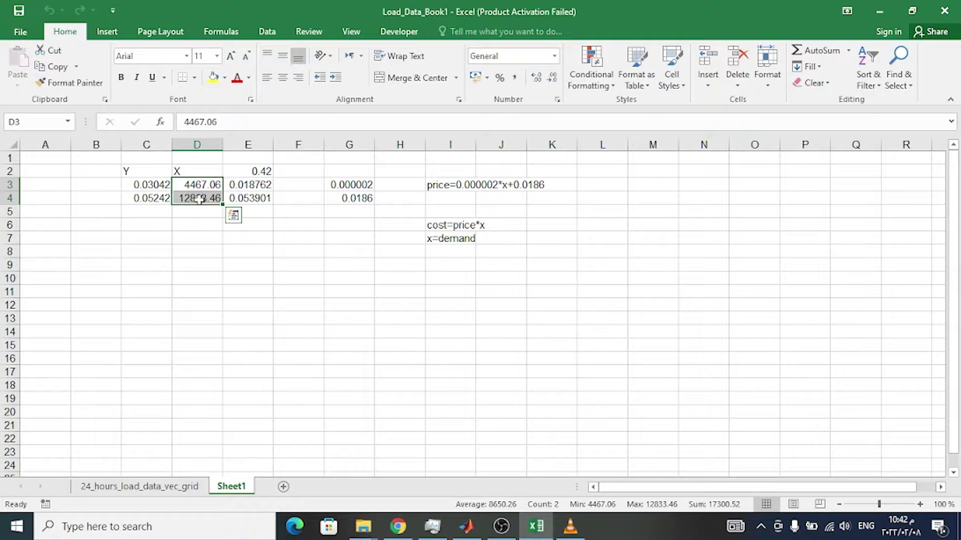
key(ctrl+c)
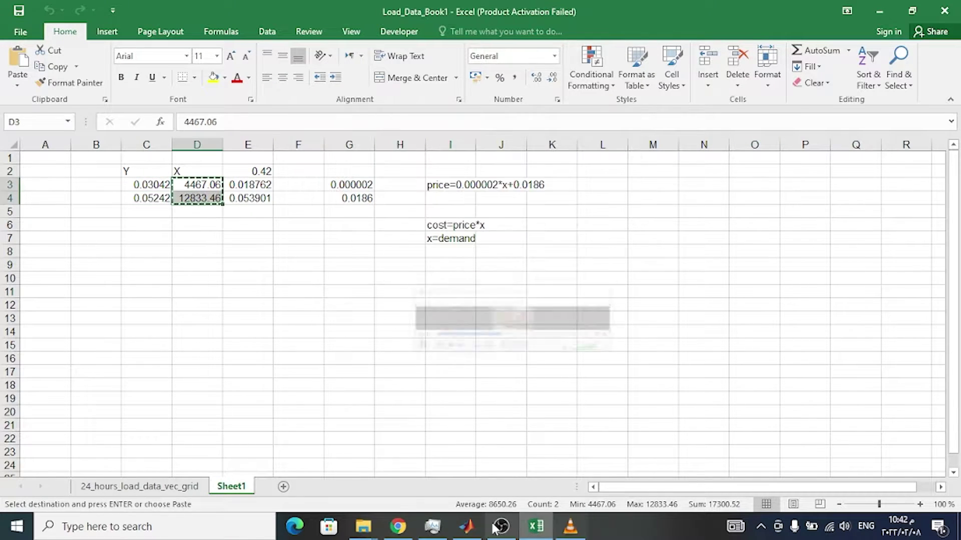
click(467, 526)
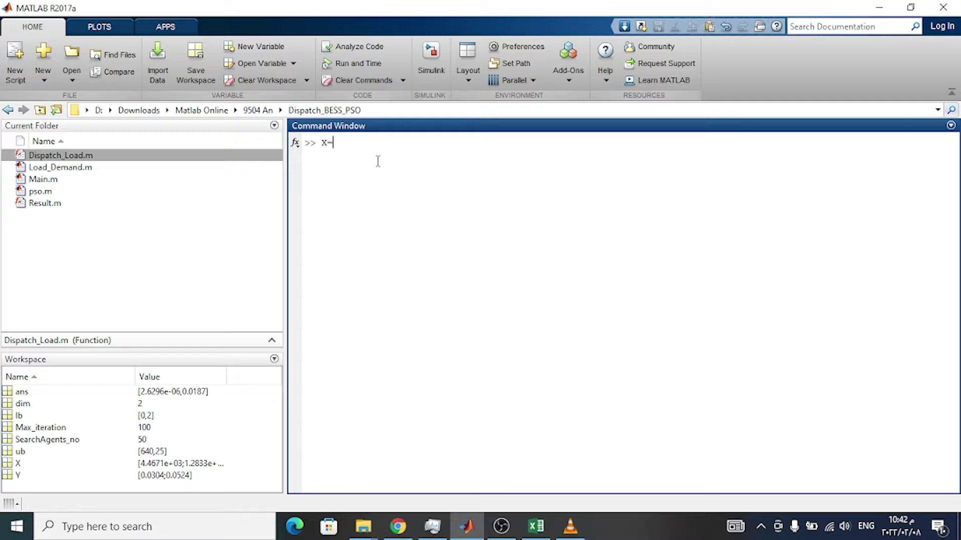
key(ctrl+v)
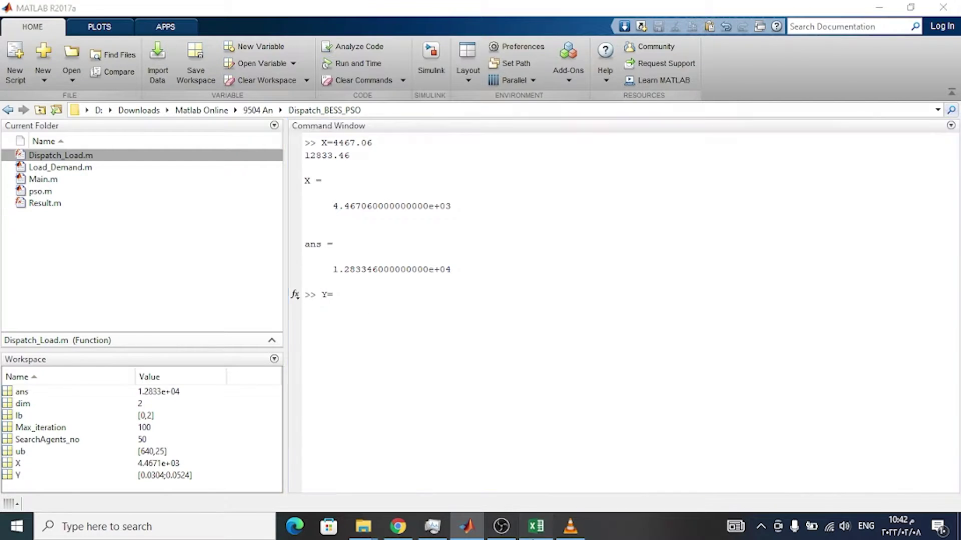
Step: Copy the Y values in C3:C4 of Sheet1 and enter them after Y= in MATLAB's Command Window
click(536, 526)
drag(139, 184, 146, 199)
key(ctrl+c)
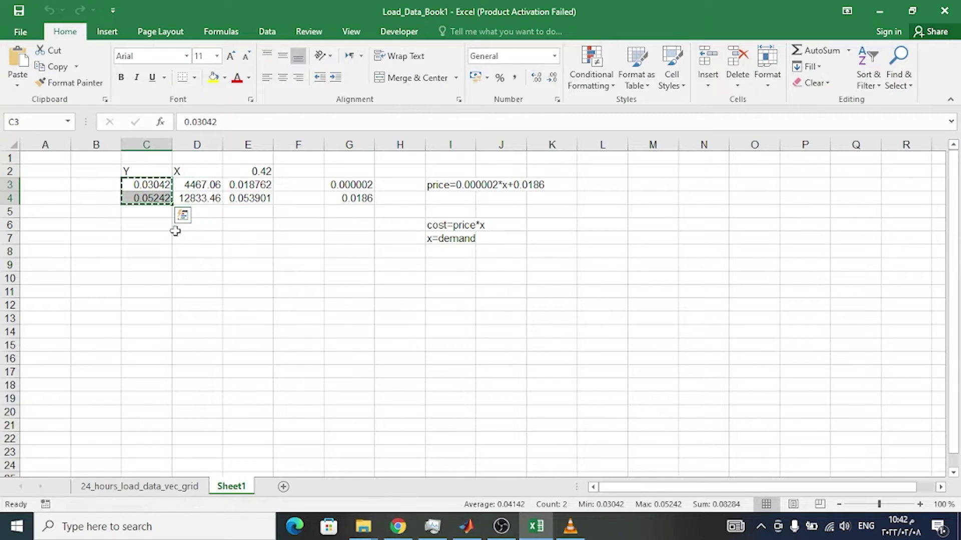
click(467, 526)
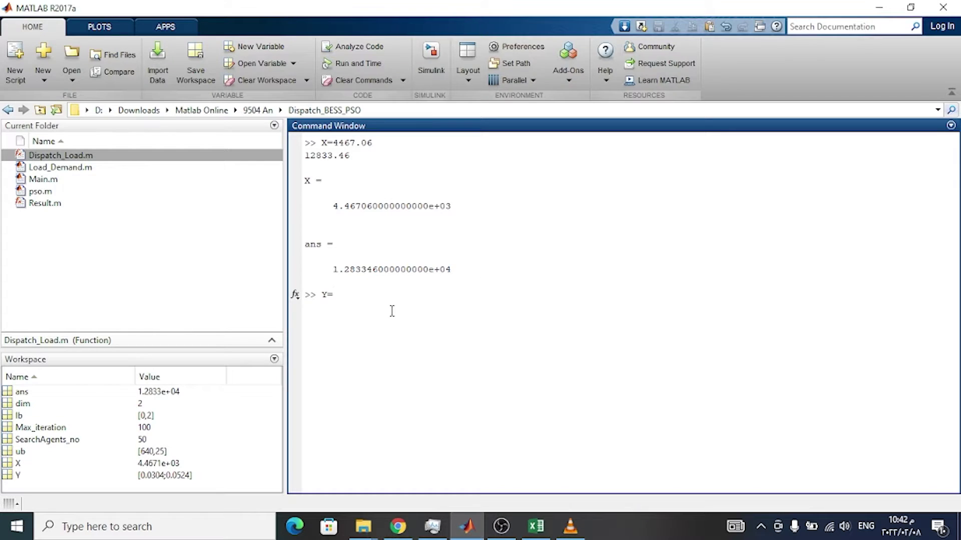
key(ctrl+v)
Step: Recall the first-degree fit from the command history and run polyfit(X,Y,1)
key(Up)
key(Up)
key(Up)
key(Up)
key(Up)
key(Up)
key(Up)
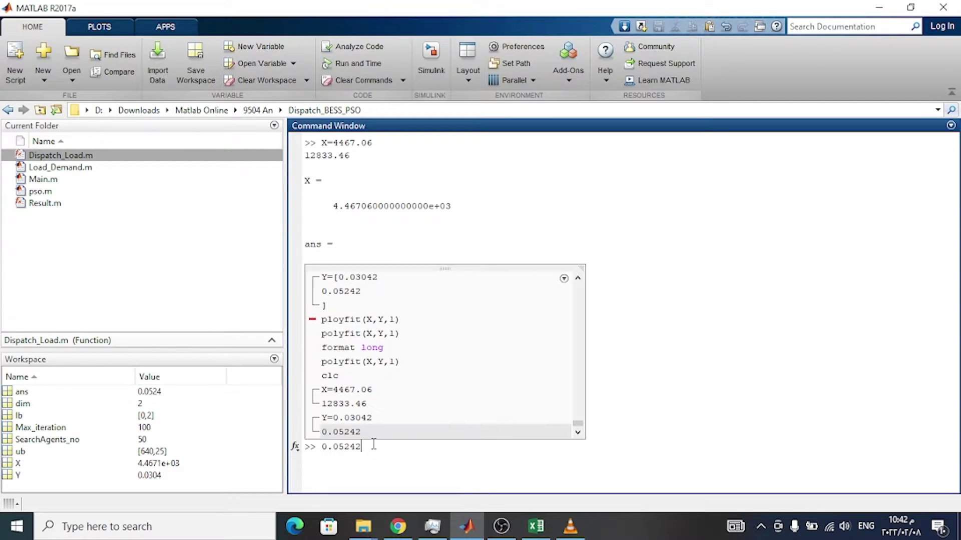
key(Down)
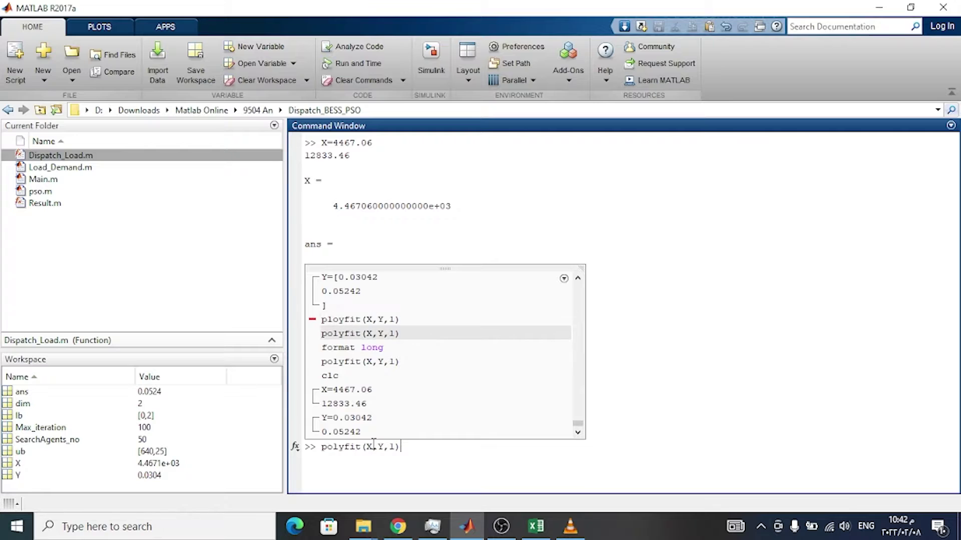
key(Down)
key(Up)
key(Return)
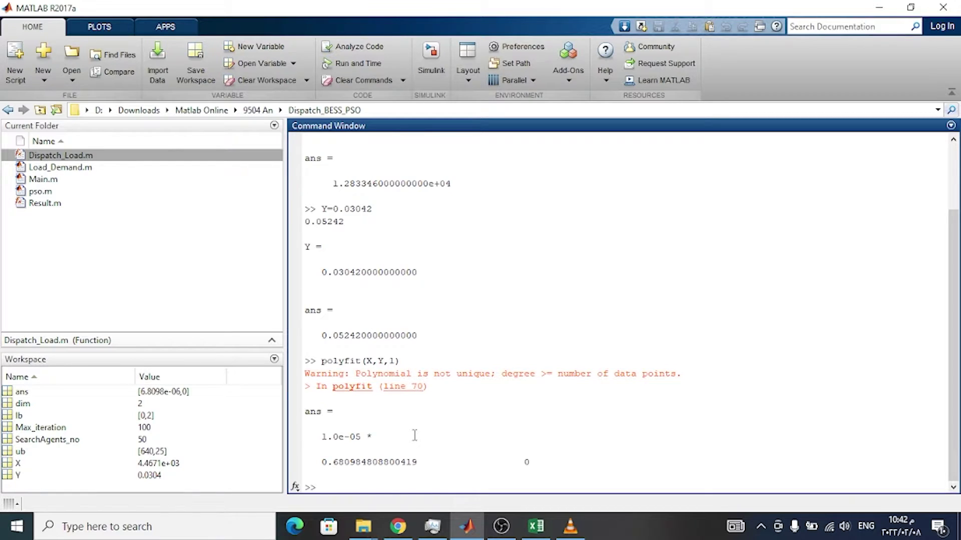
Step: Check the command history and the X and Y assignments against the polyfit output
key(Up)
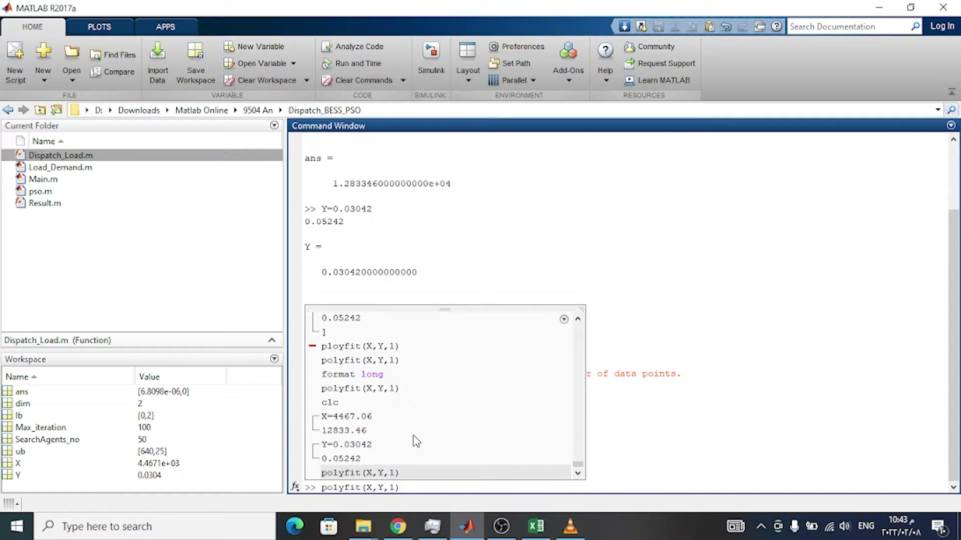
key(Up)
key(Up)
key(Up)
key(Up)
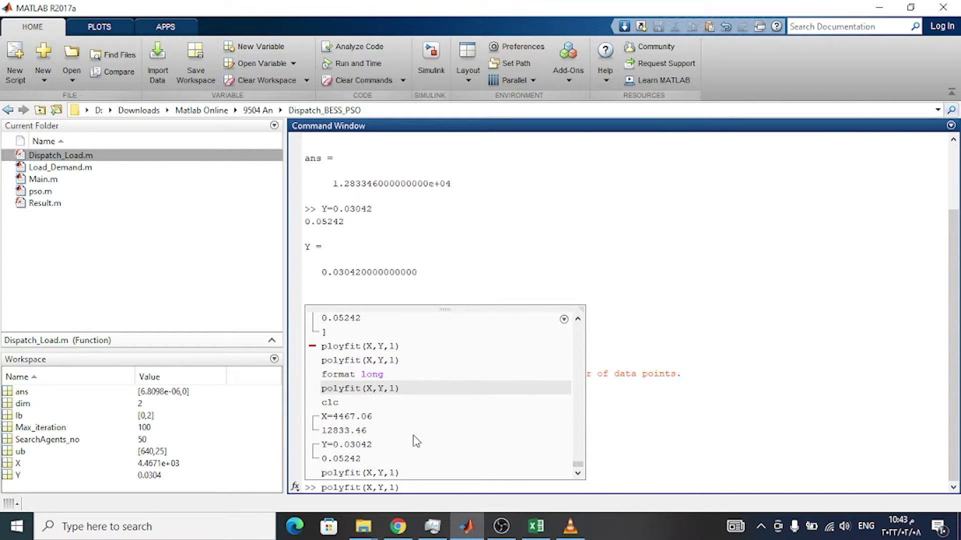
key(Down)
click(616, 450)
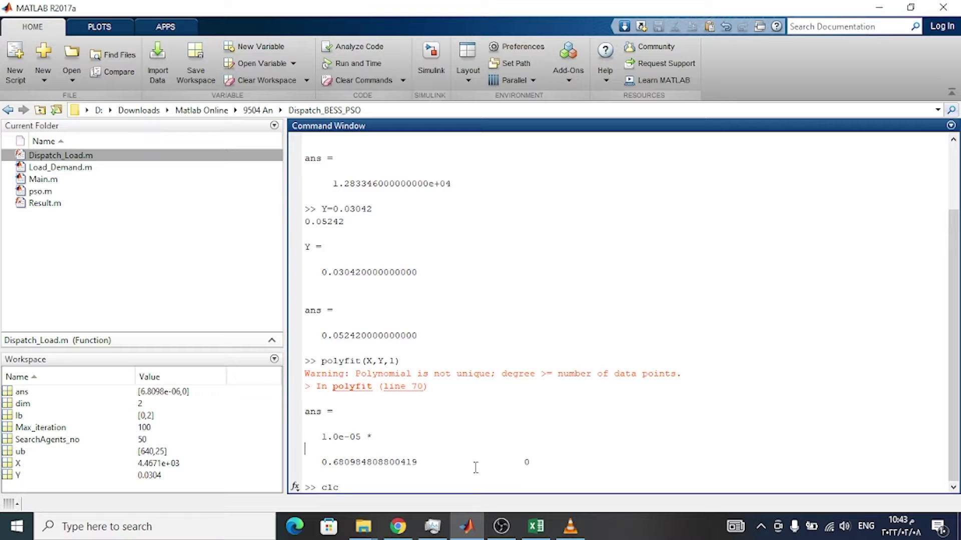
click(412, 221)
scroll(423, 245, up, 2)
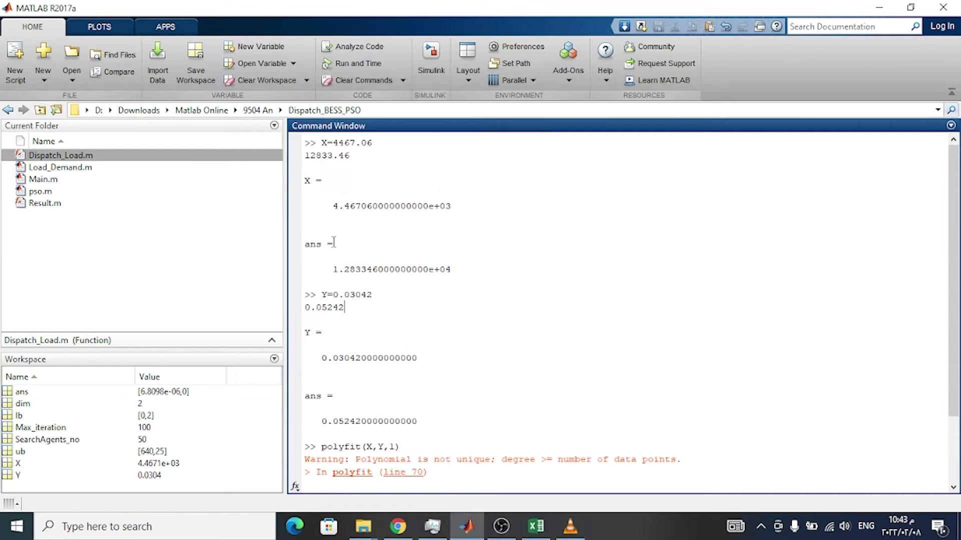
scroll(350, 225, down, 2)
text(clc)
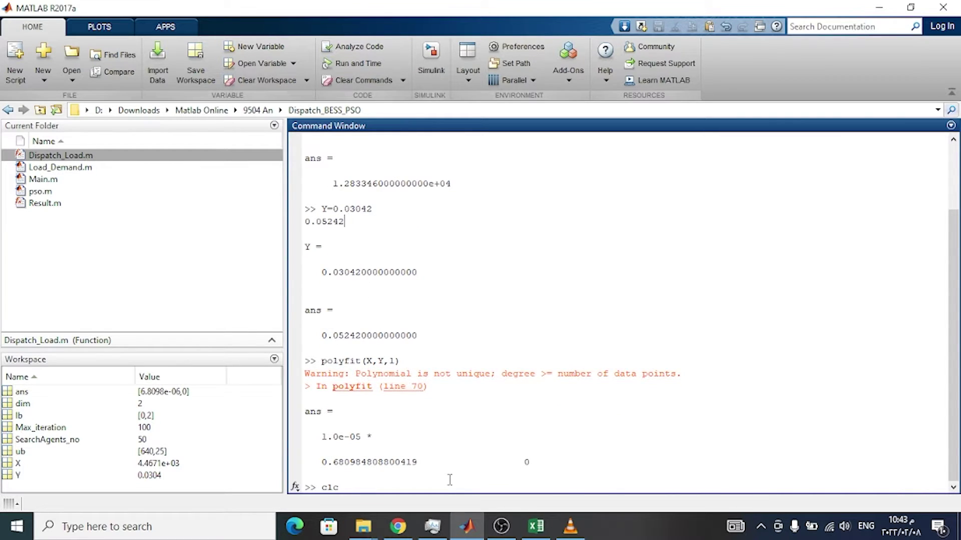
Step: Recall format long from the command history and run it to set the long number display
key(Up)
key(Up)
key(Up)
key(Up)
key(Up)
key(Up)
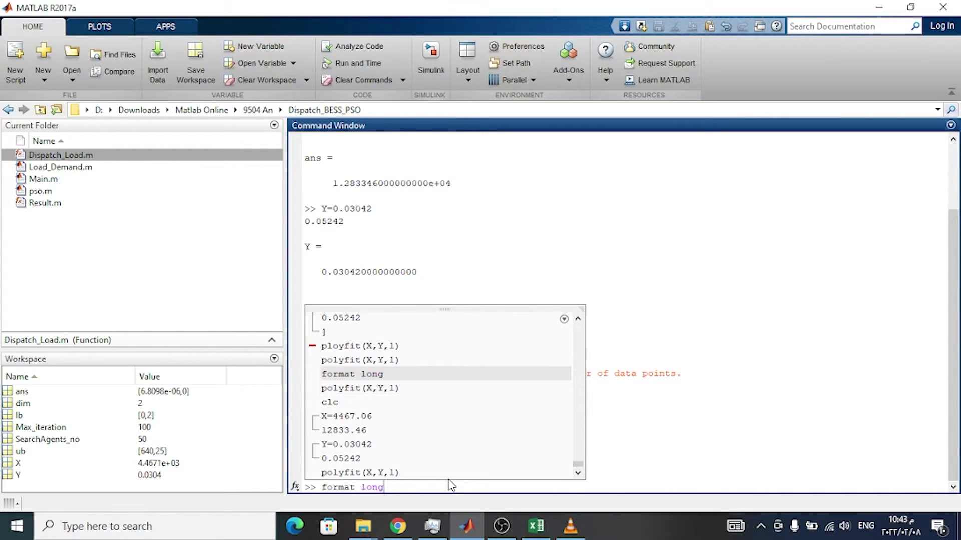
key(Return)
Step: Look up the X and Y entries in the command history and rerun polyfit(X,Y,1)
key(Up)
key(Up)
key(Up)
key(Up)
key(Up)
key(Up)
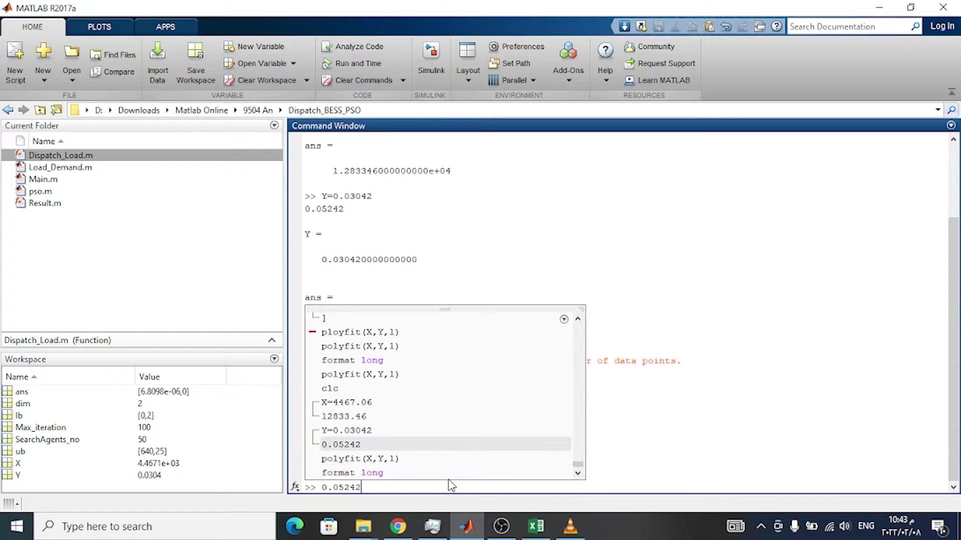
key(Up)
key(Down)
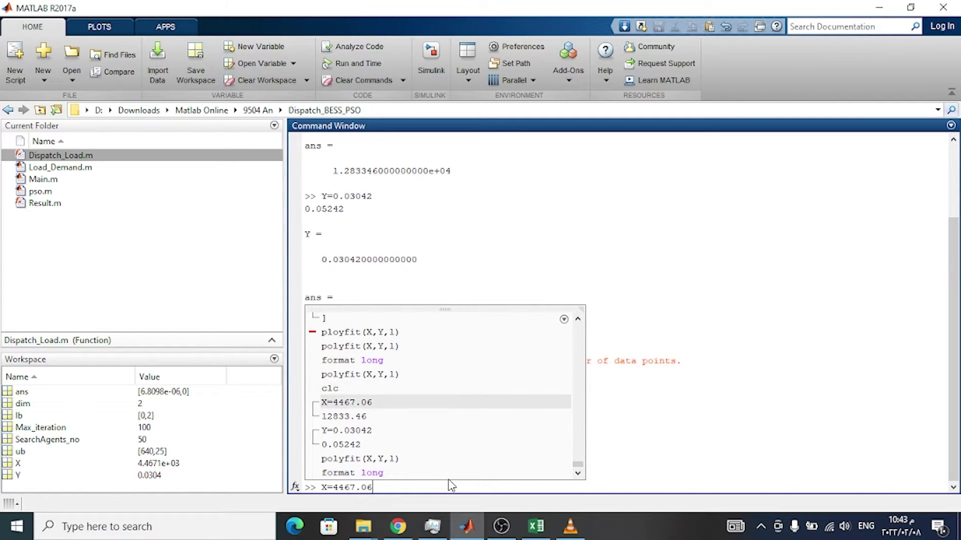
key(Down)
key(Down)
key(Down)
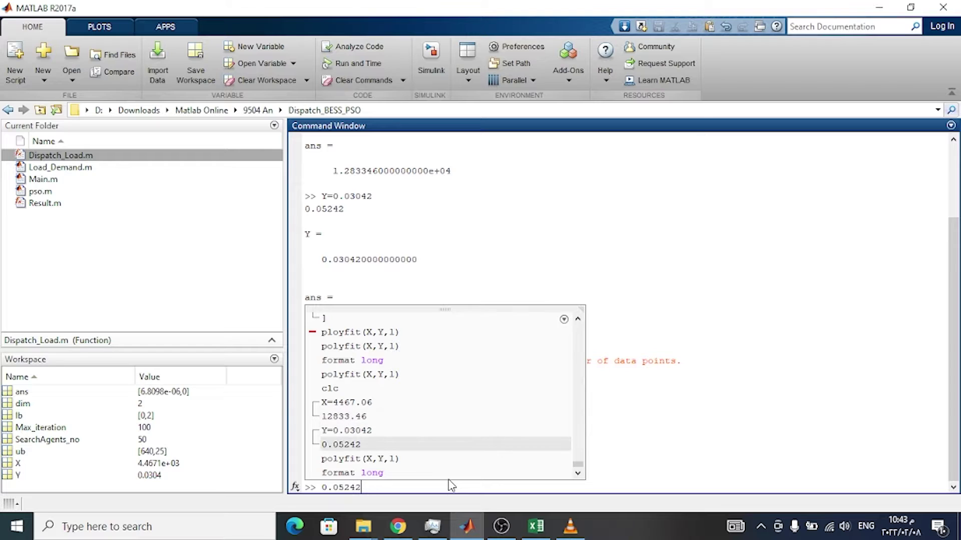
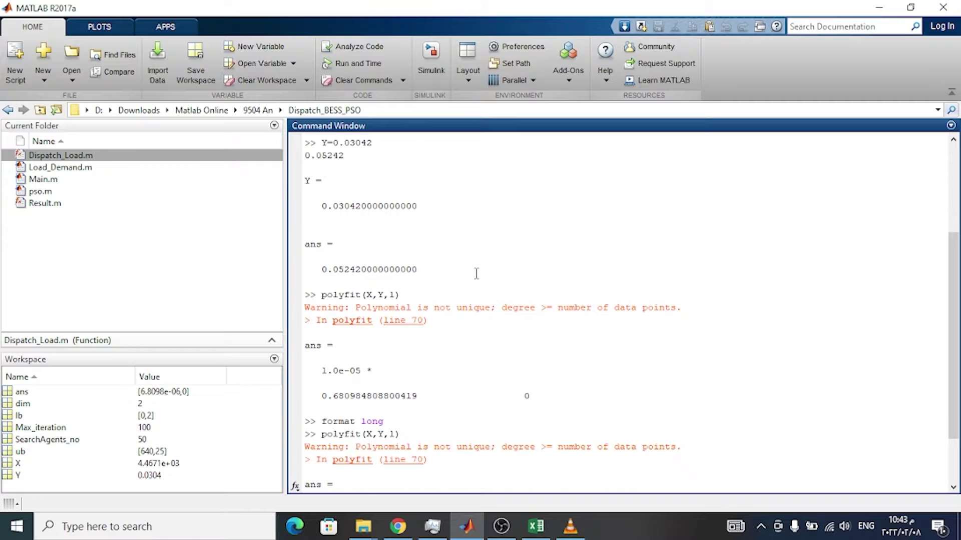
Step: Review the X and Y assignments and both polyfit results, and return to Sheet1 in Excel
scroll(477, 273, up, 7)
scroll(476, 273, up, 1)
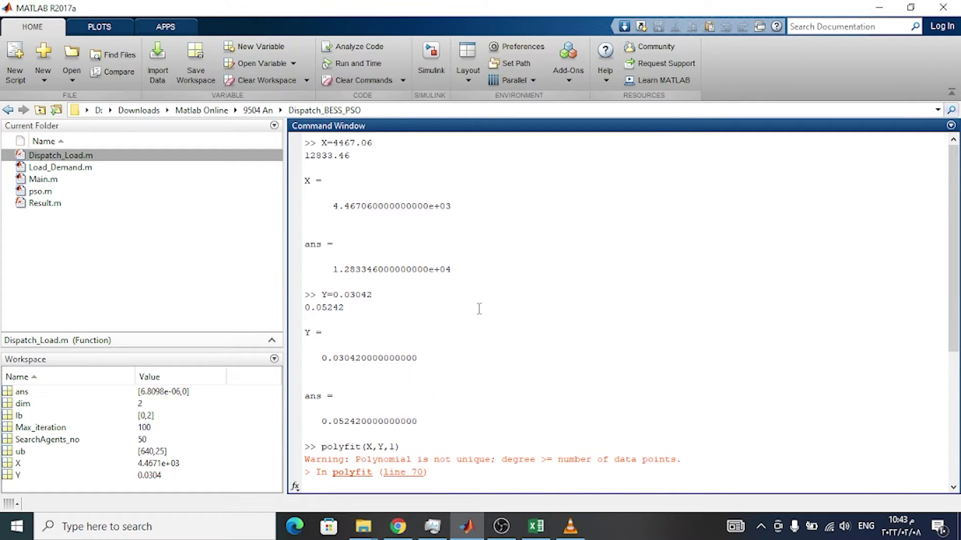
scroll(479, 309, down, 2)
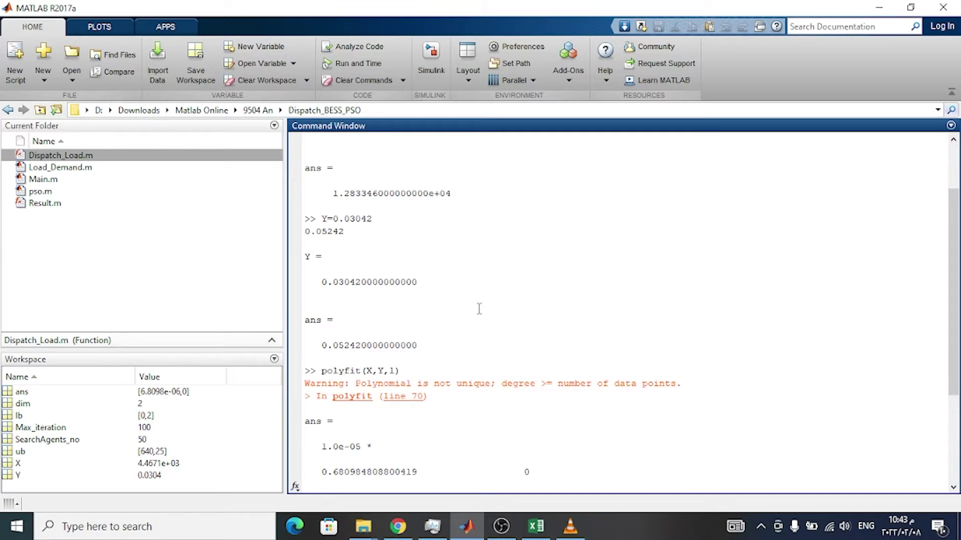
scroll(479, 308, down, 4)
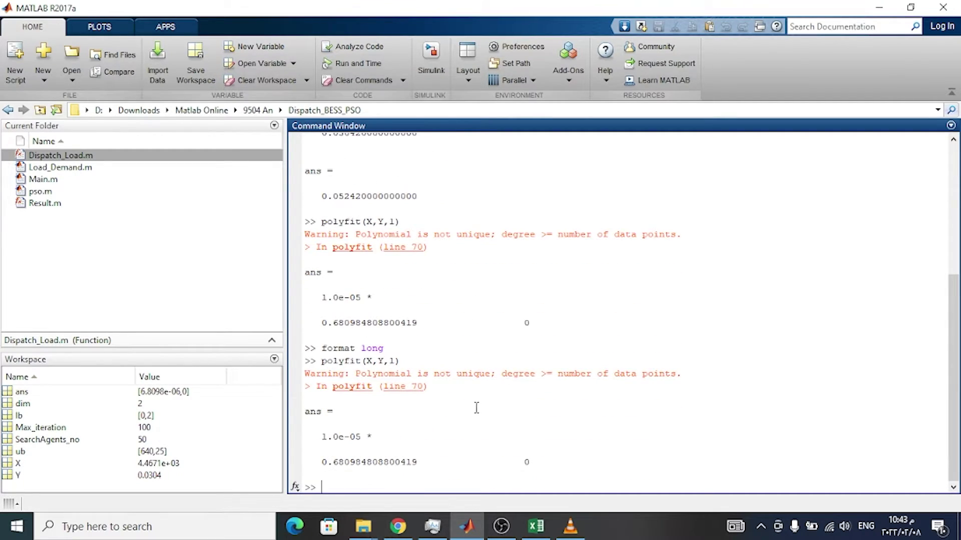
click(535, 527)
click(534, 528)
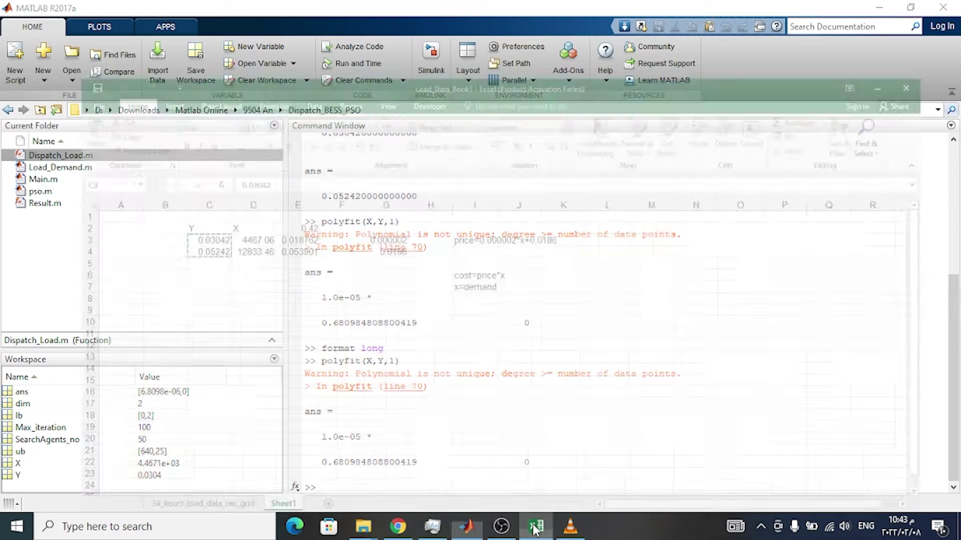
Step: Return to the Excel workbook and examine the two fitted coefficients in G3 and G4 of Sheet1
click(535, 528)
click(534, 528)
click(534, 528)
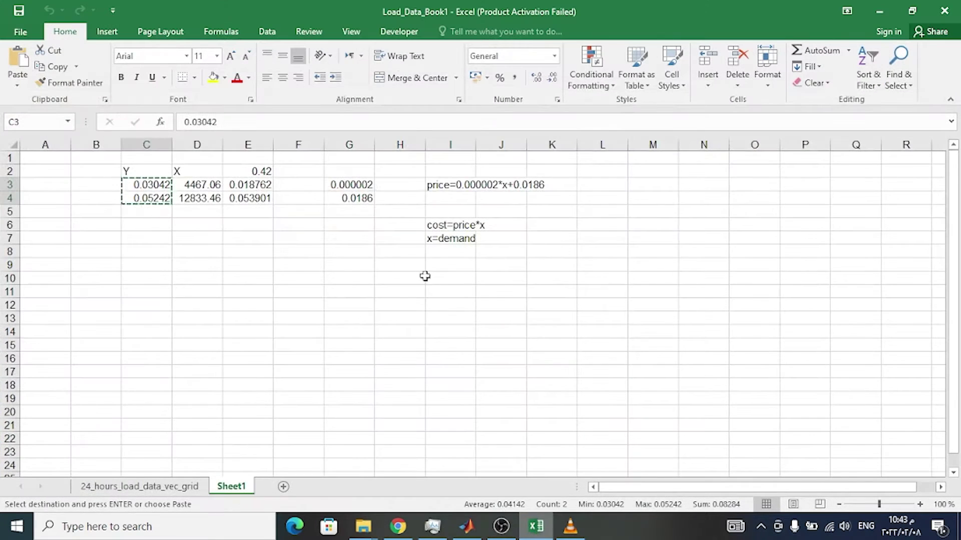
click(359, 186)
click(351, 202)
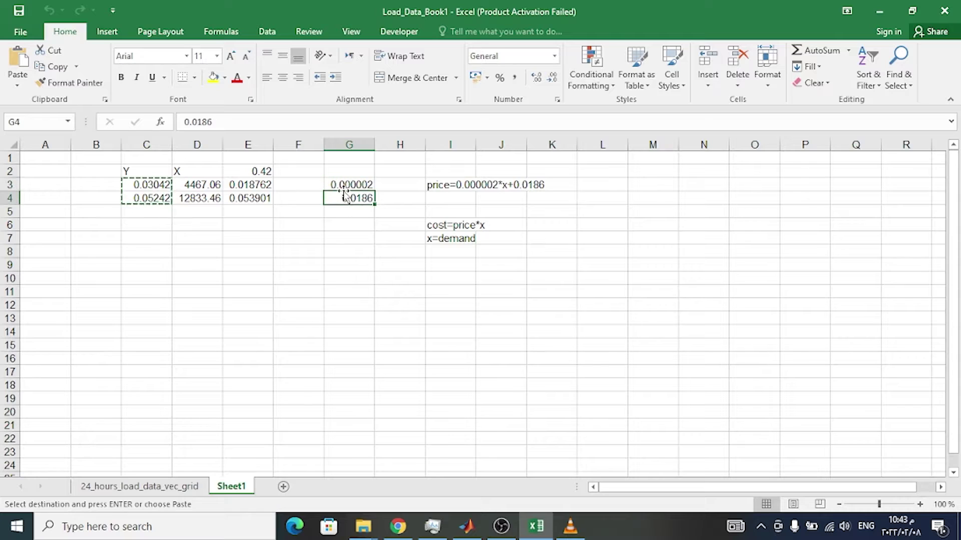
drag(345, 187, 345, 195)
click(345, 185)
click(351, 199)
click(353, 187)
click(372, 199)
click(352, 186)
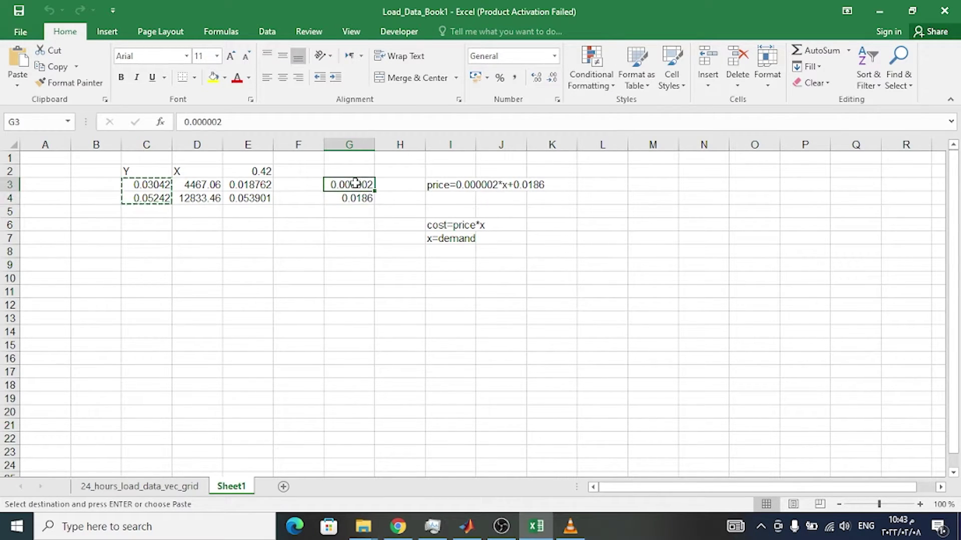
click(356, 198)
drag(353, 186, 353, 199)
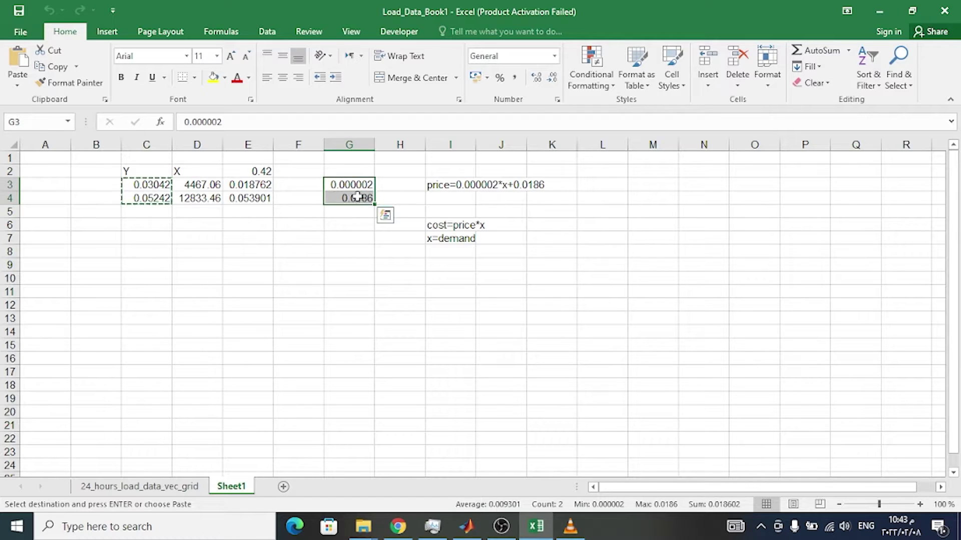
click(352, 185)
click(360, 196)
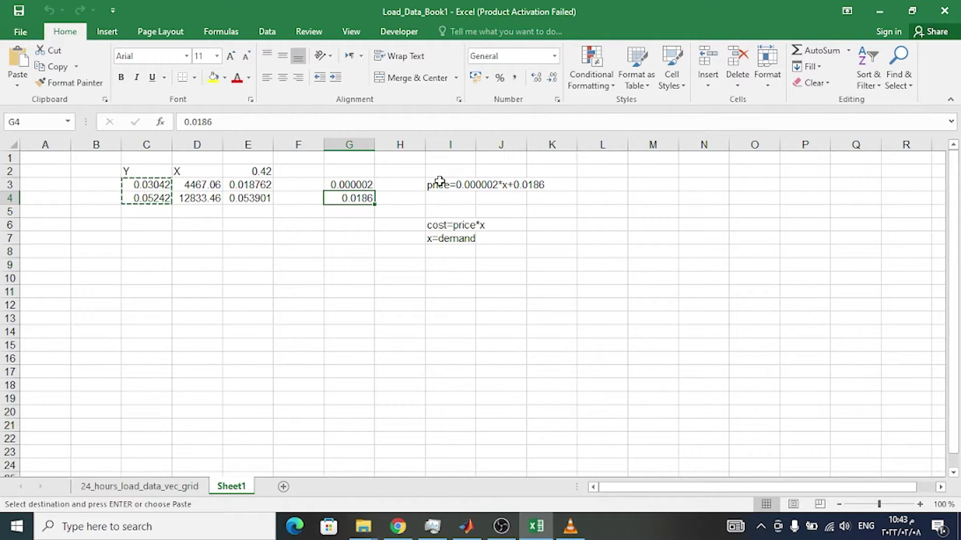
Step: Compare the coefficients in G3:G4 with the price equation in I3
click(441, 184)
click(353, 184)
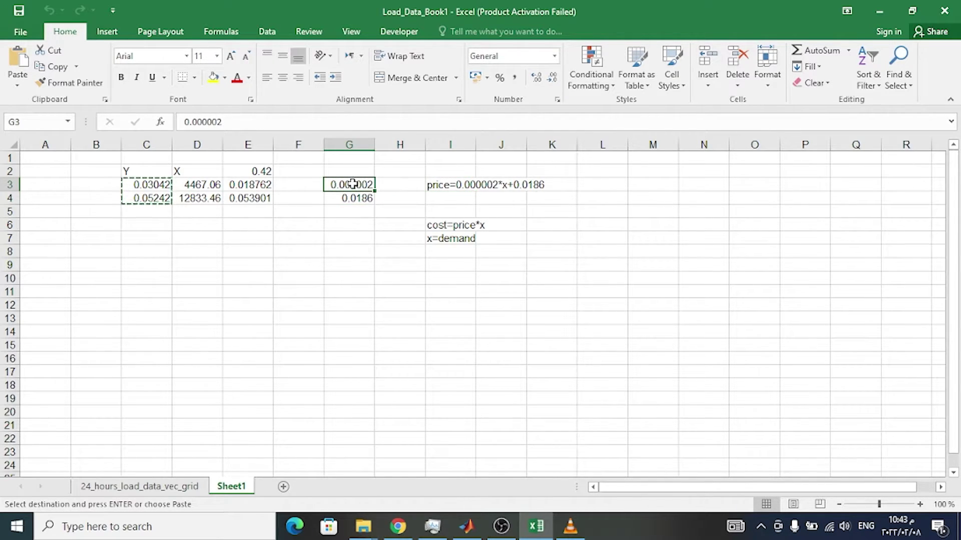
drag(352, 184, 359, 191)
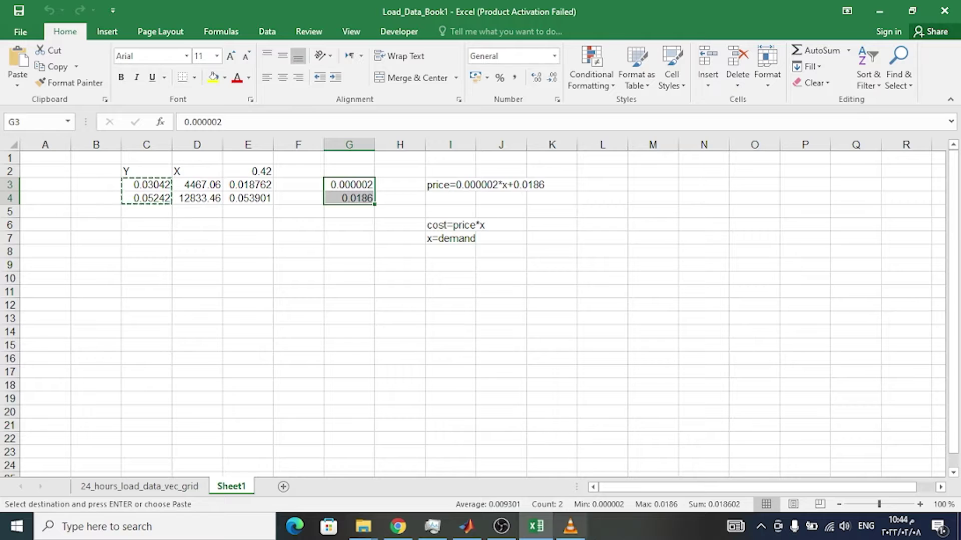
mouse_move(570, 529)
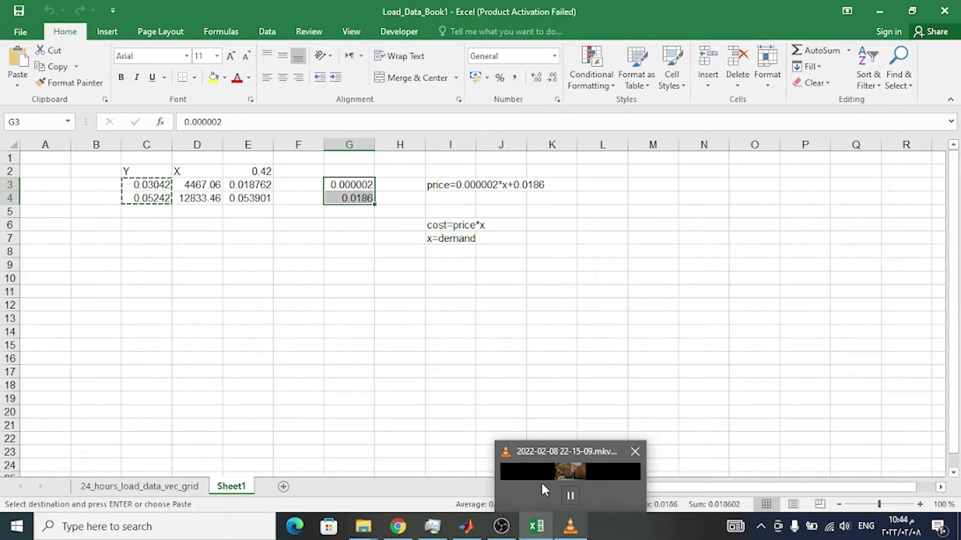
click(394, 241)
click(351, 242)
drag(345, 186, 350, 199)
click(434, 185)
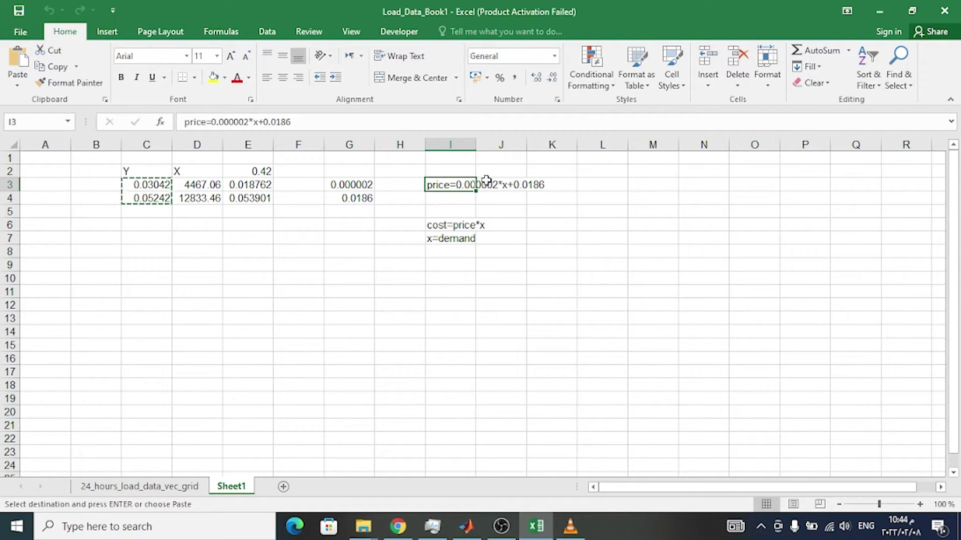
drag(364, 183, 365, 198)
click(367, 199)
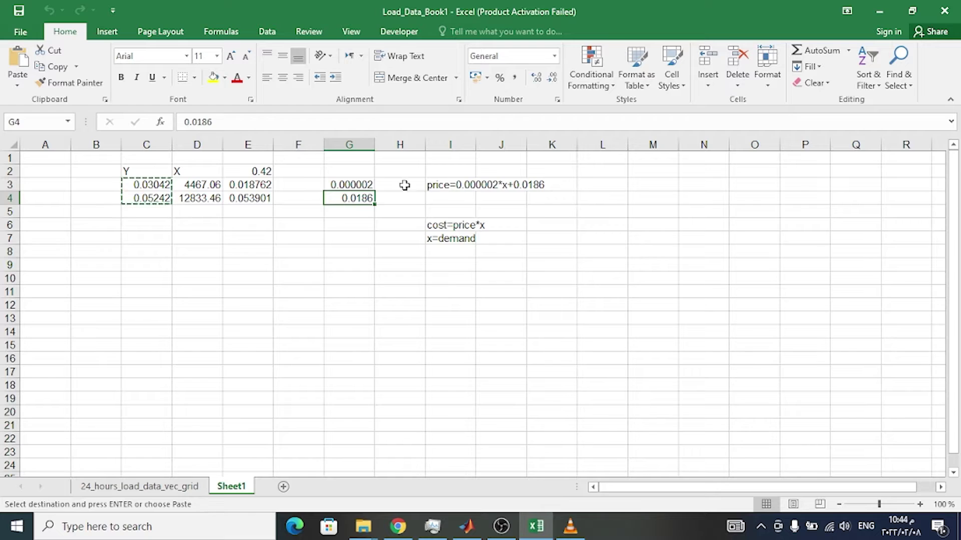
drag(364, 184, 366, 199)
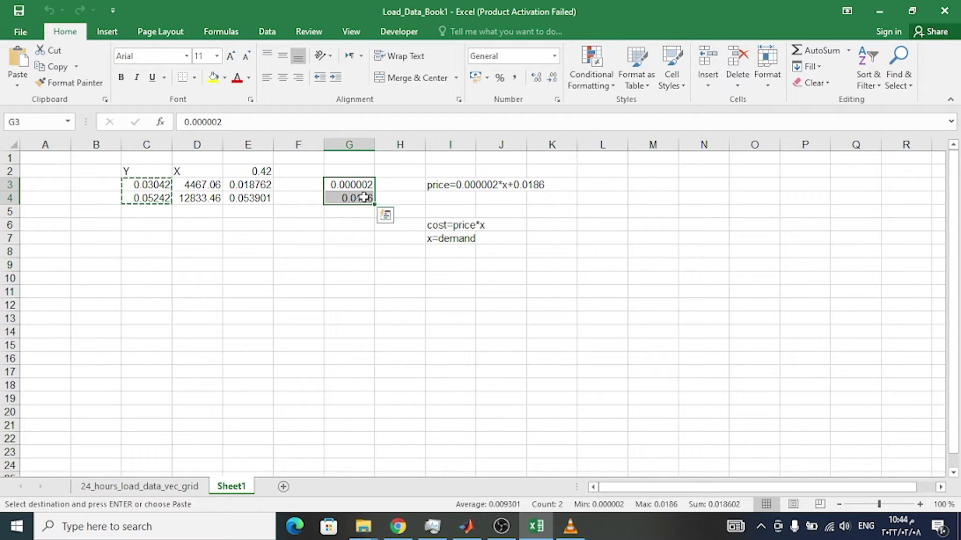
click(441, 190)
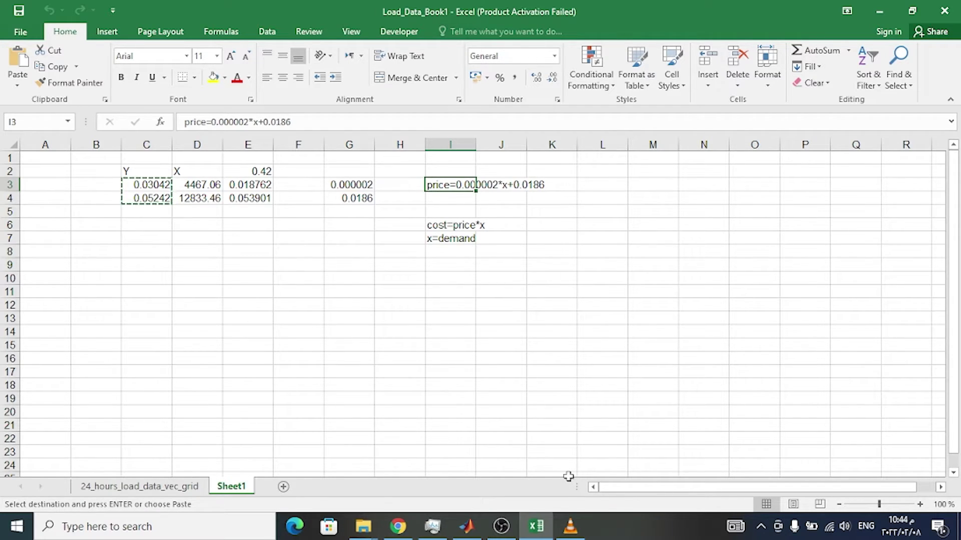
Step: Inspect the constant term and the x term of the price equation in cell I3, leaving its text unedited
click(318, 124)
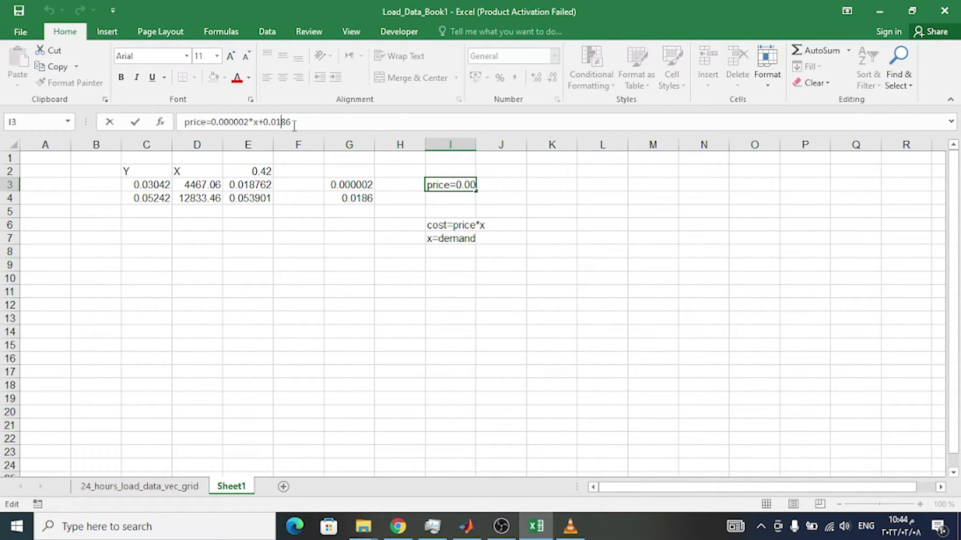
drag(294, 122, 261, 120)
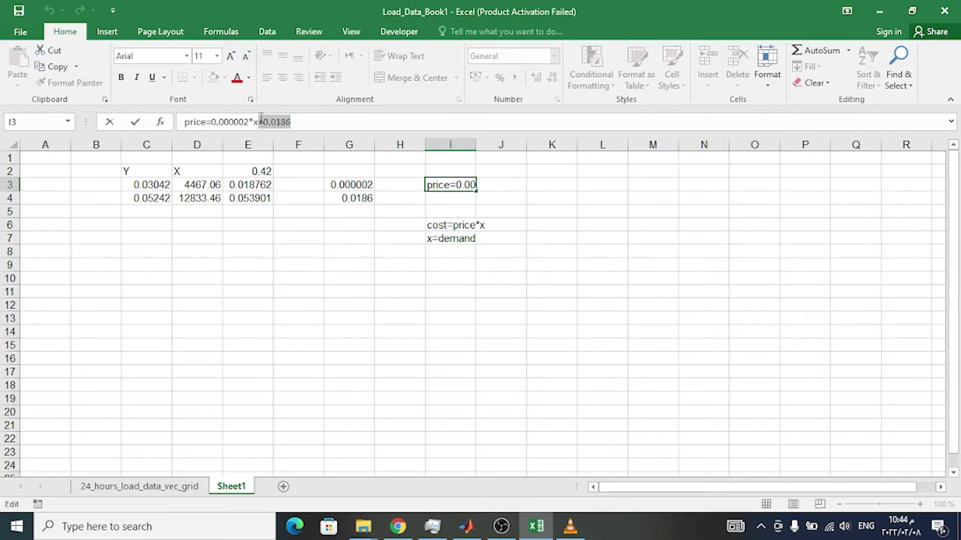
click(260, 121)
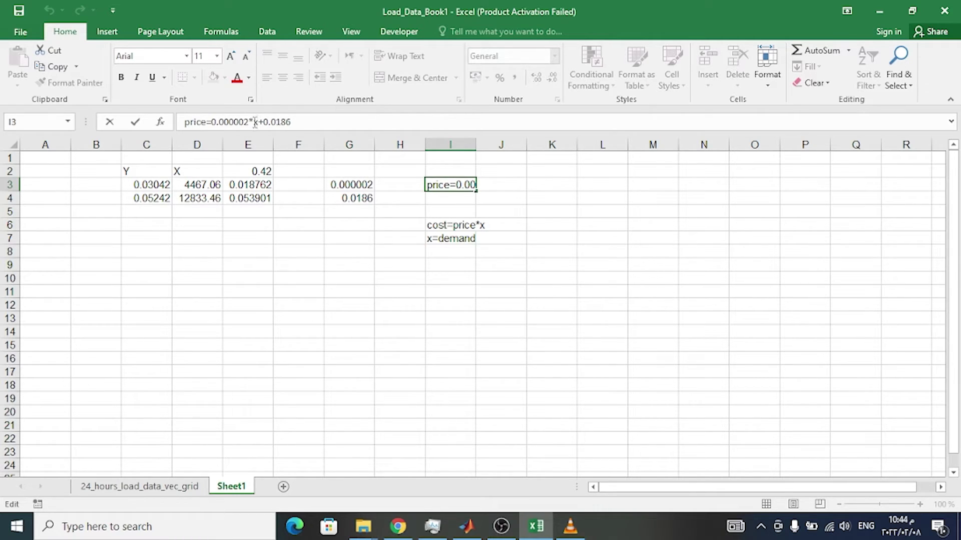
drag(256, 122, 211, 122)
click(289, 122)
click(411, 195)
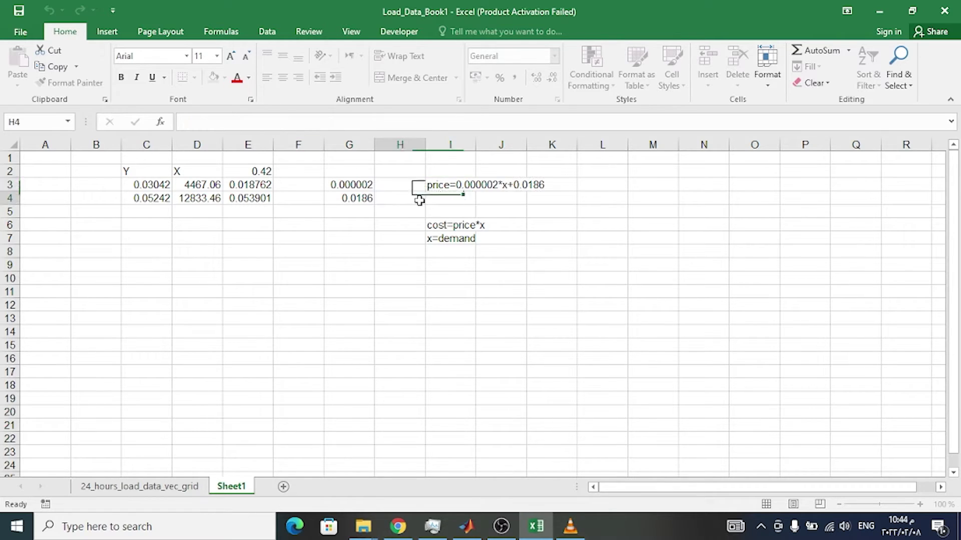
Step: Check how the price equation in I3 relates to the cost formula in I6 and the x definition in I7
click(443, 189)
click(451, 209)
click(450, 224)
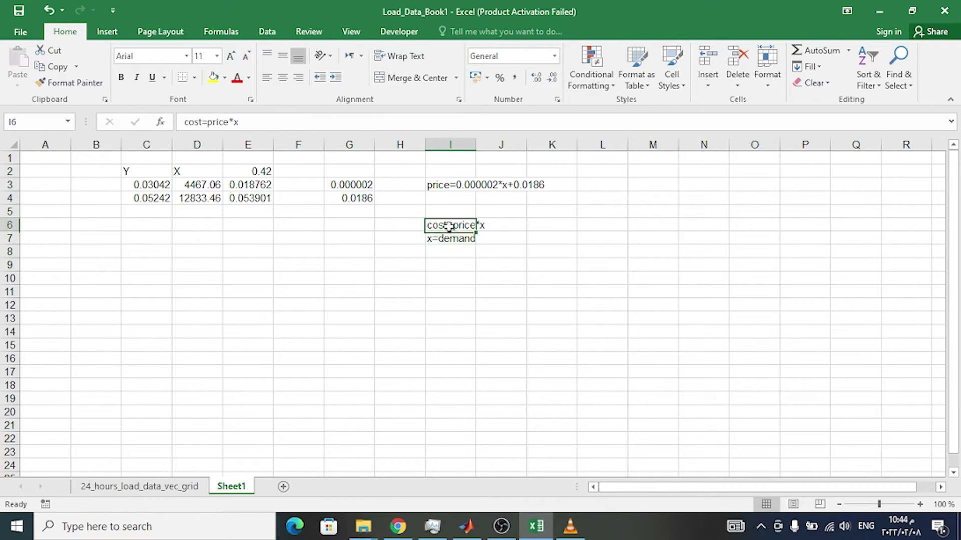
click(441, 184)
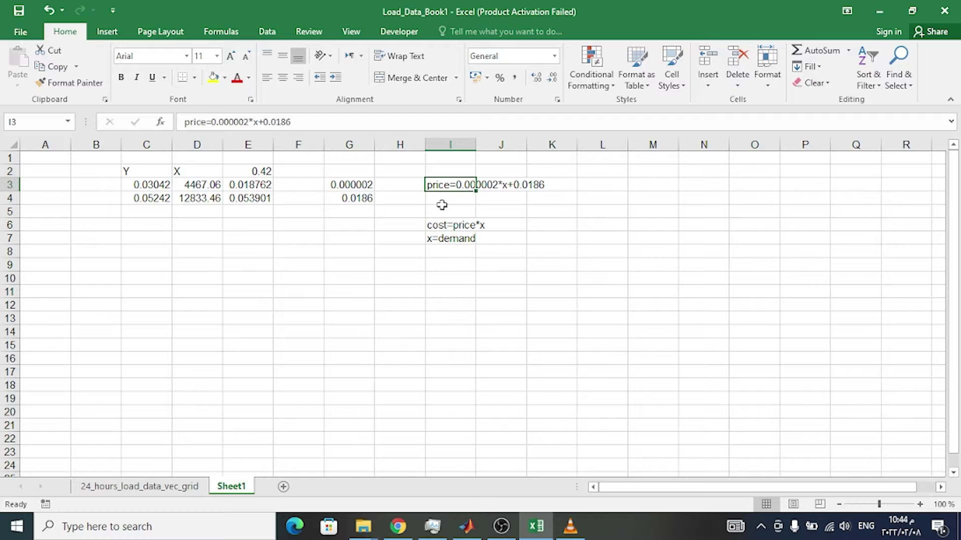
click(260, 122)
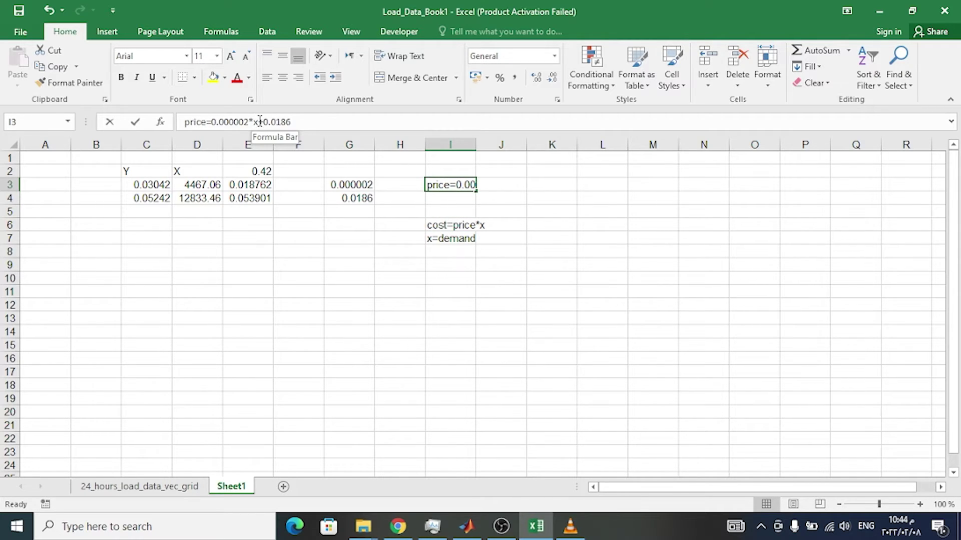
click(453, 238)
click(465, 187)
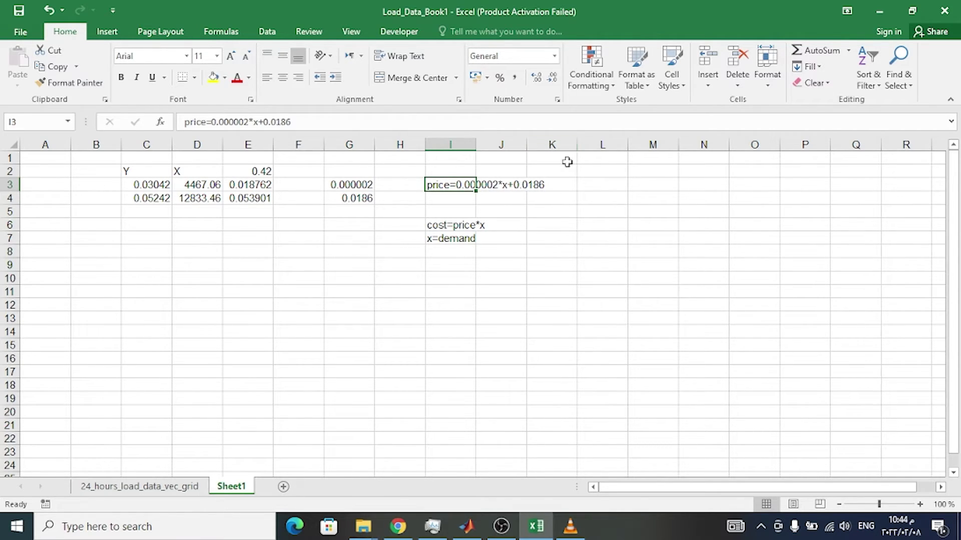
click(450, 224)
click(466, 188)
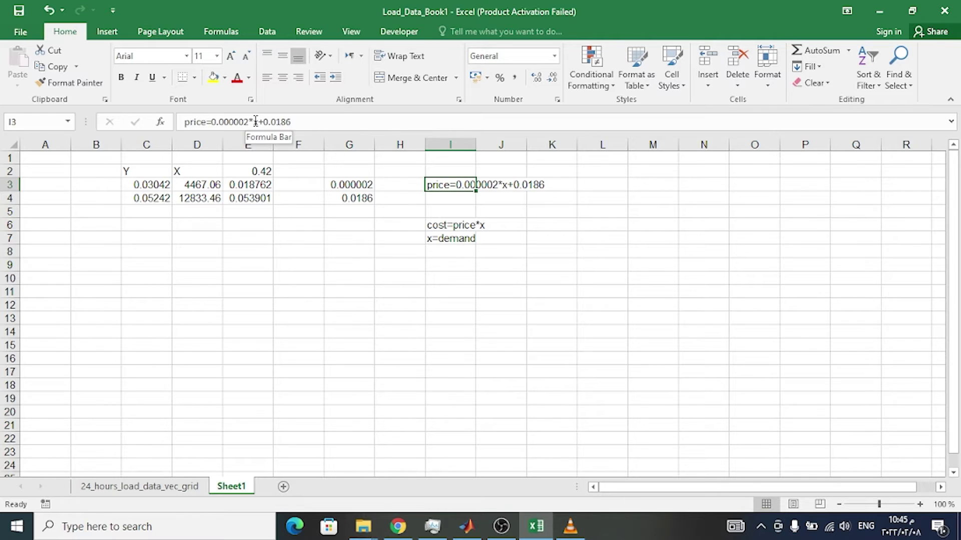
Step: Review the cost formula in I6 together with the demand definition of x in I7
click(443, 227)
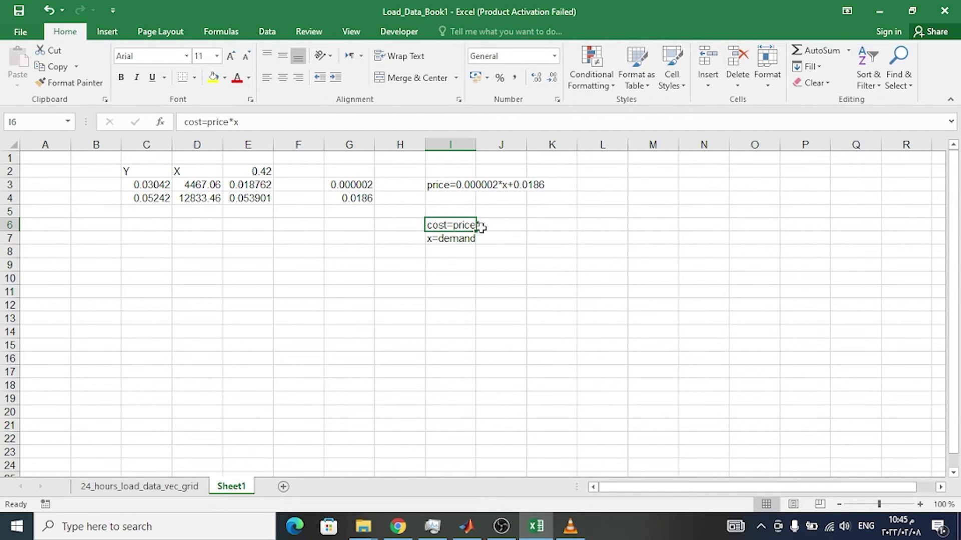
click(463, 239)
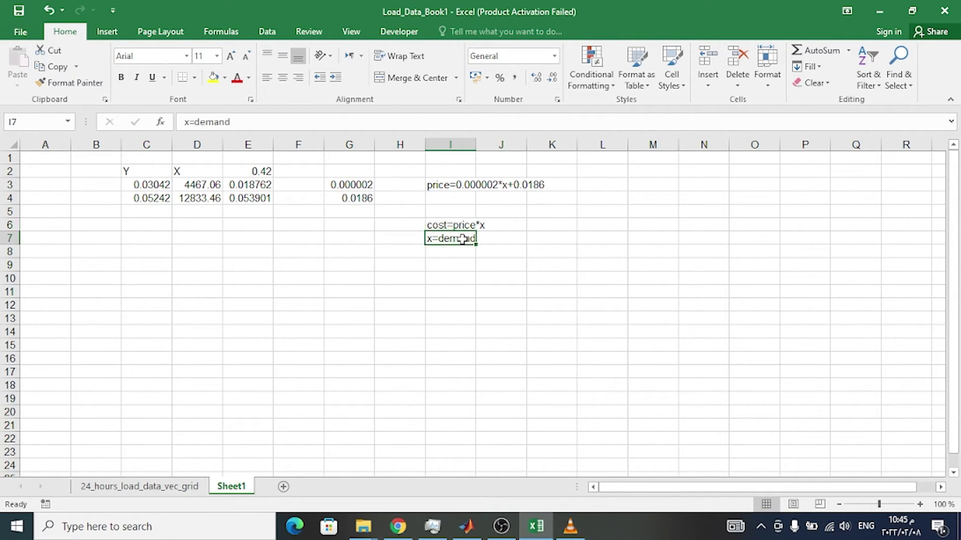
click(465, 226)
click(464, 238)
click(469, 229)
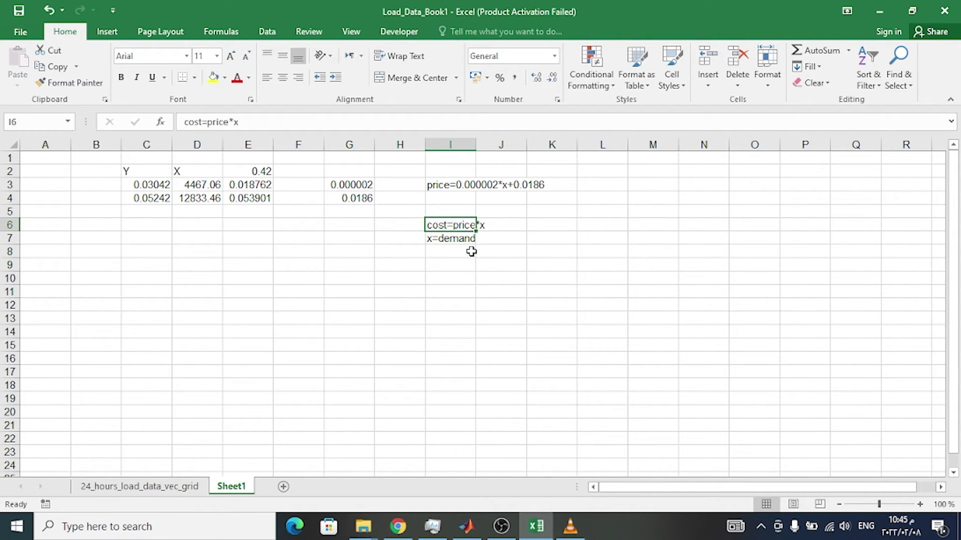
click(466, 239)
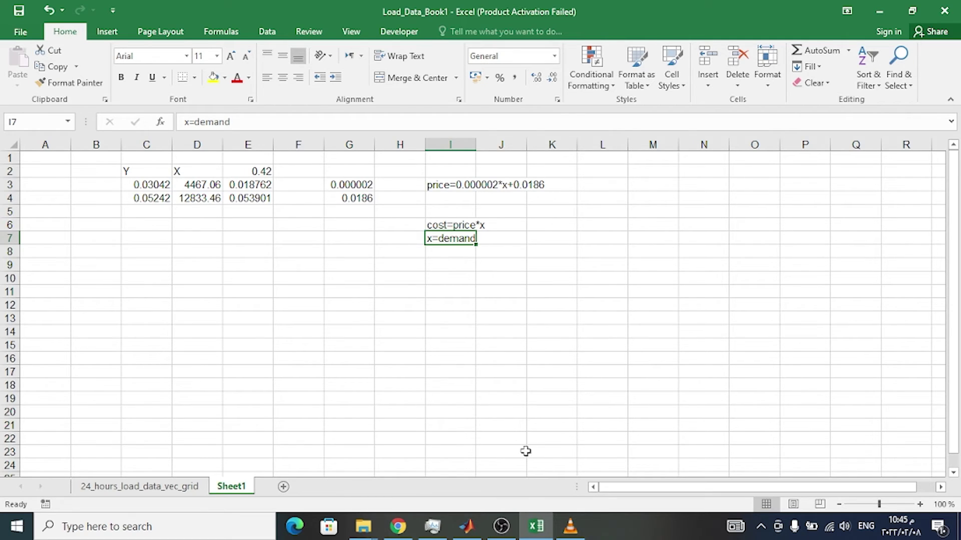
click(455, 223)
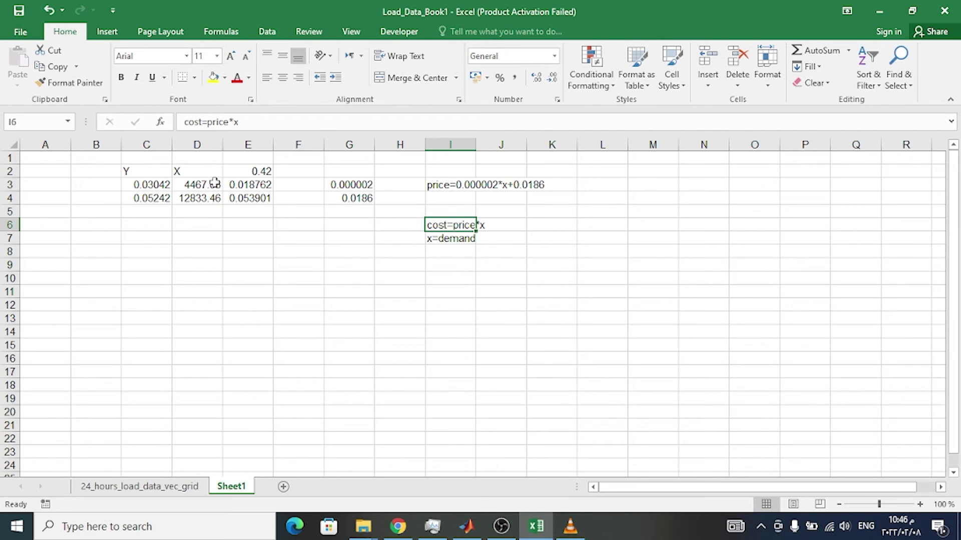
Step: Review the Y and X data points in C3:D4 against the price equation in row 3
drag(150, 187, 231, 209)
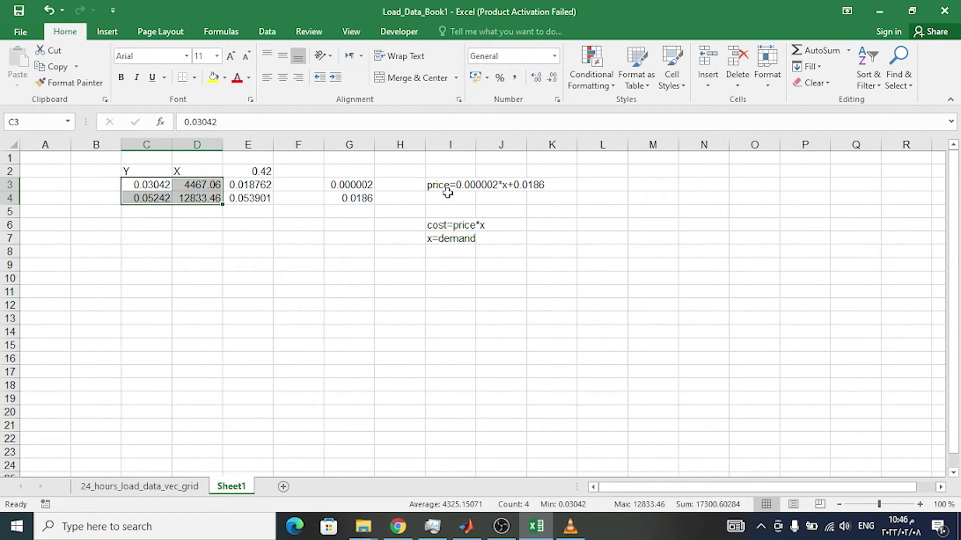
drag(442, 188, 533, 188)
click(495, 203)
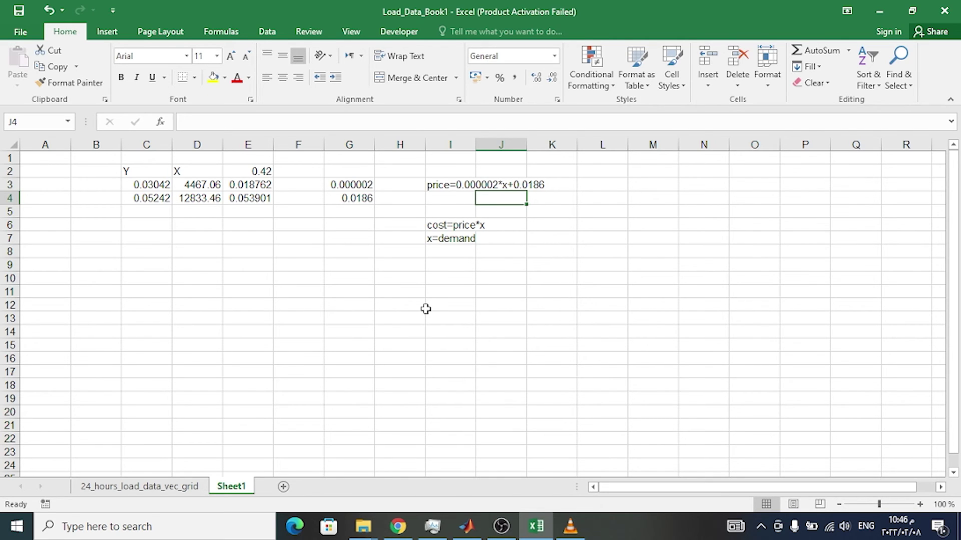
mouse_move(501, 526)
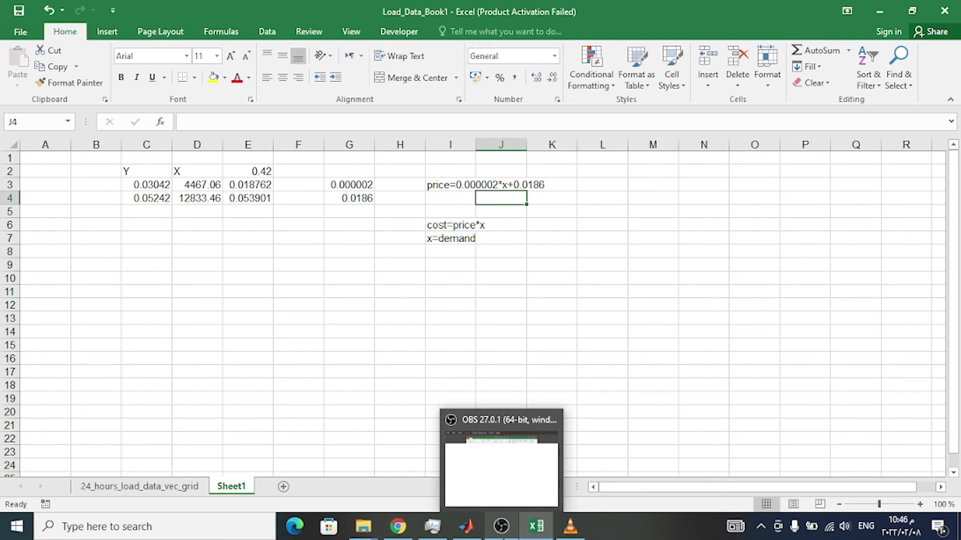
mouse_move(504, 487)
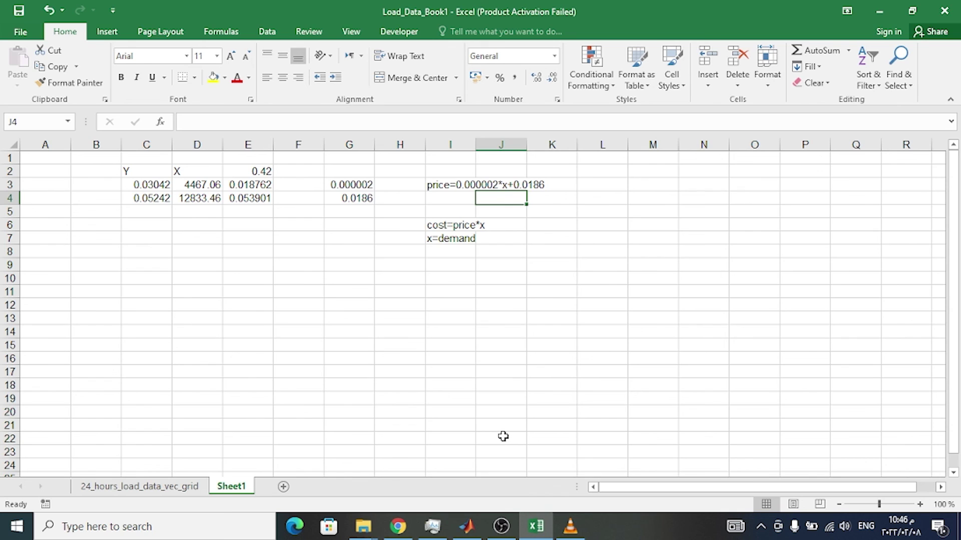
click(511, 533)
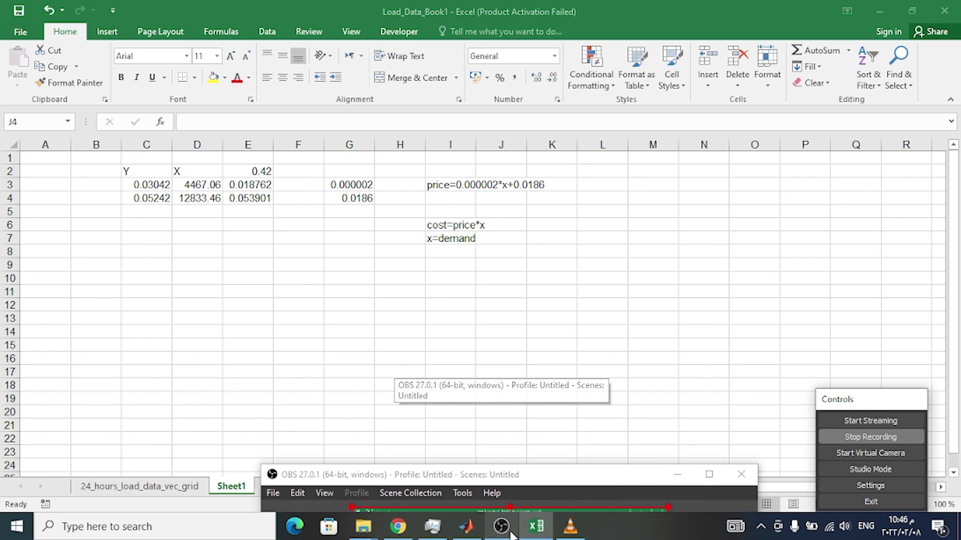